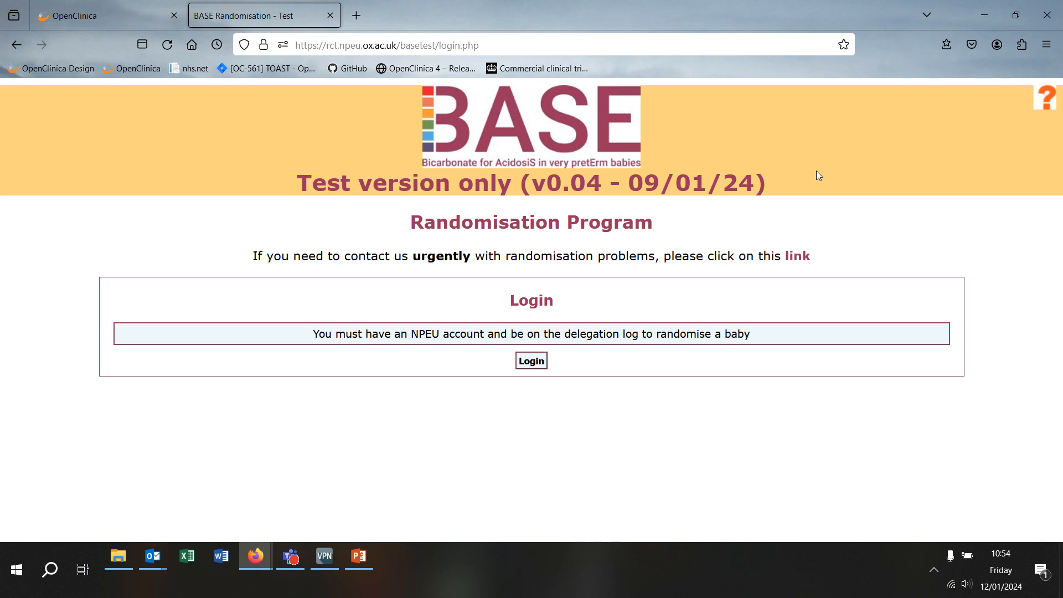
Step: Sign in to NPEU Identity with the research nurse account's username and password
{"action": "left_click", "coordinate": [530, 361]}
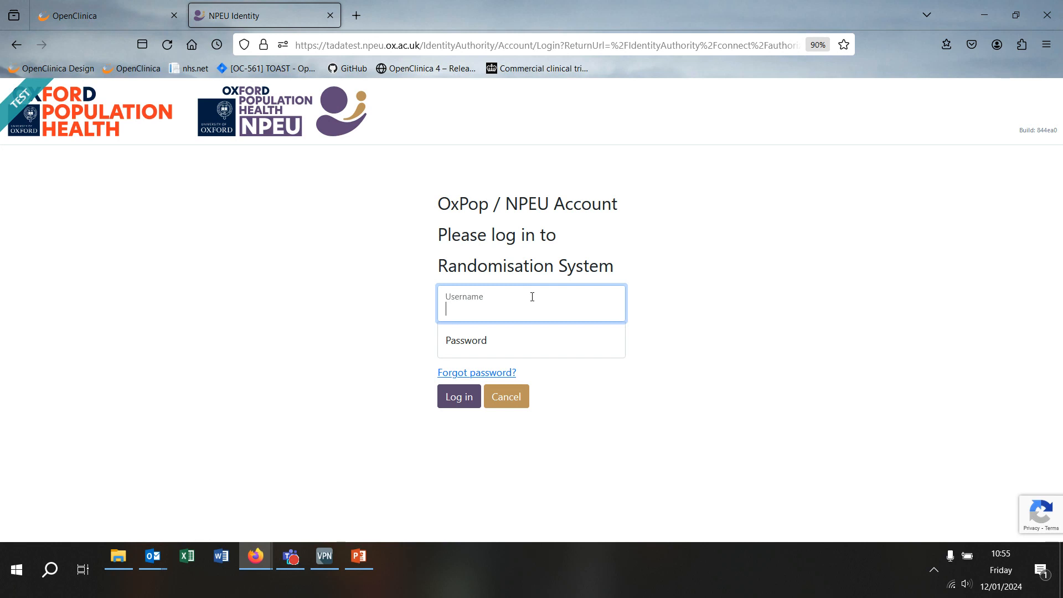
{"action": "key", "text": "ctrl+v"}
{"action": "key", "text": "Tab"}
{"action": "type", "text": "•••••••"}
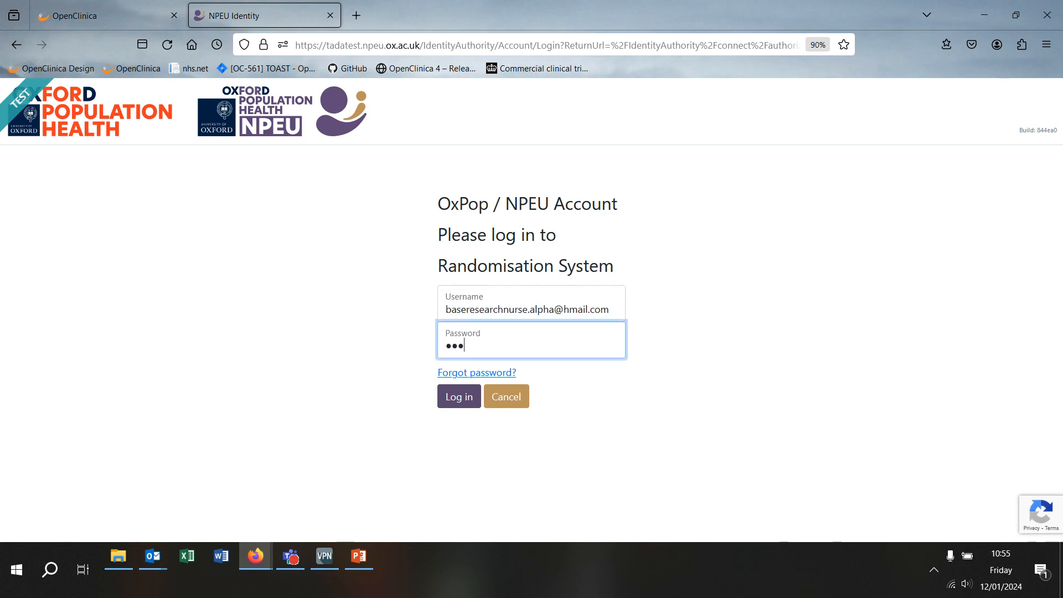
{"action": "type", "text": "••"}
{"action": "left_click", "coordinate": [454, 401]}
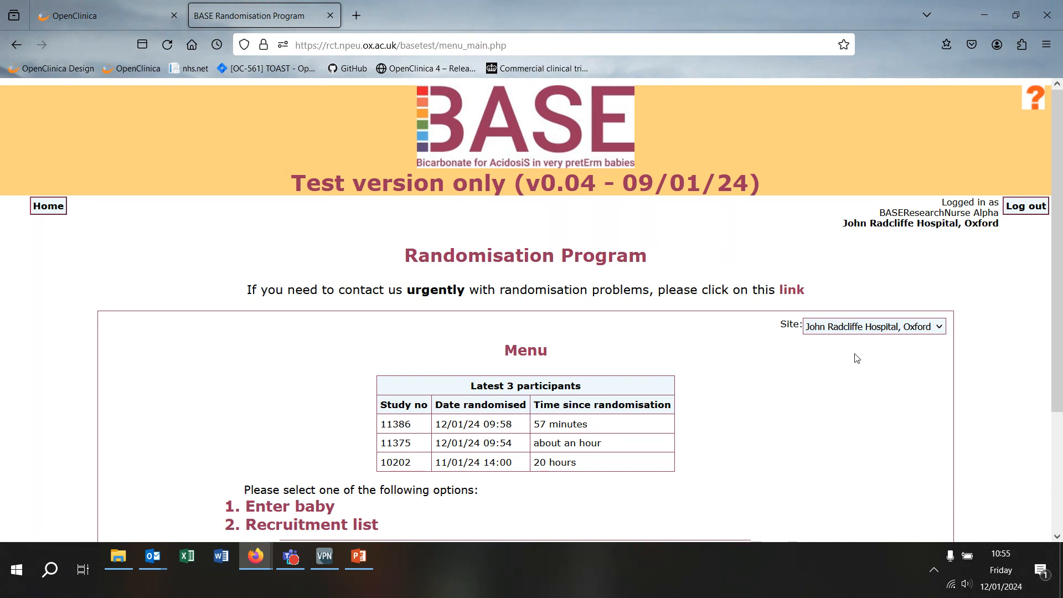
Step: Keep John Radcliffe Hospital as the site and open the Enter baby eligibility form
{"action": "left_click", "coordinate": [857, 329]}
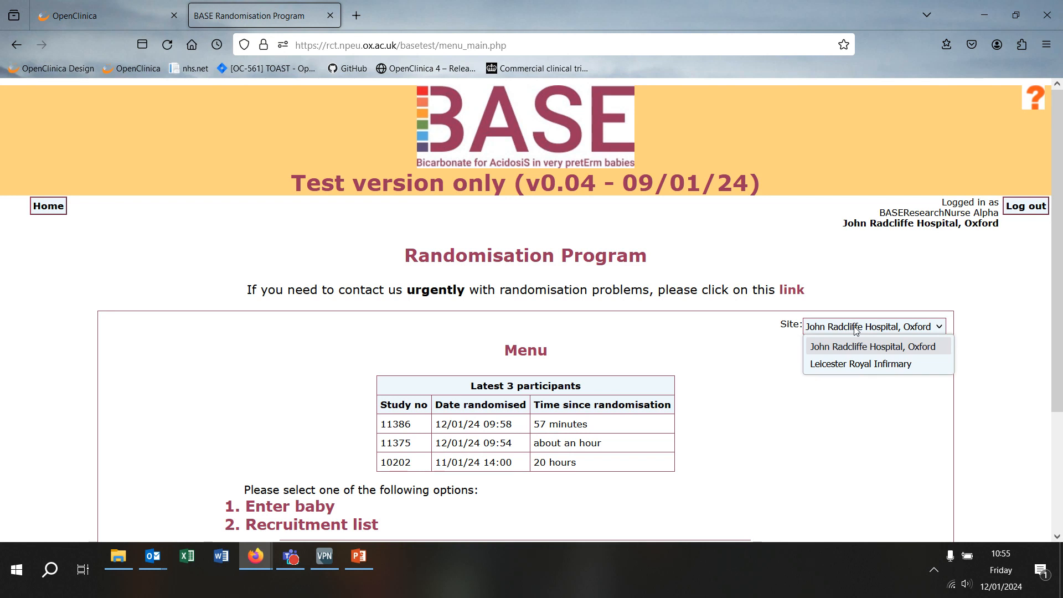
{"action": "left_click", "coordinate": [857, 331]}
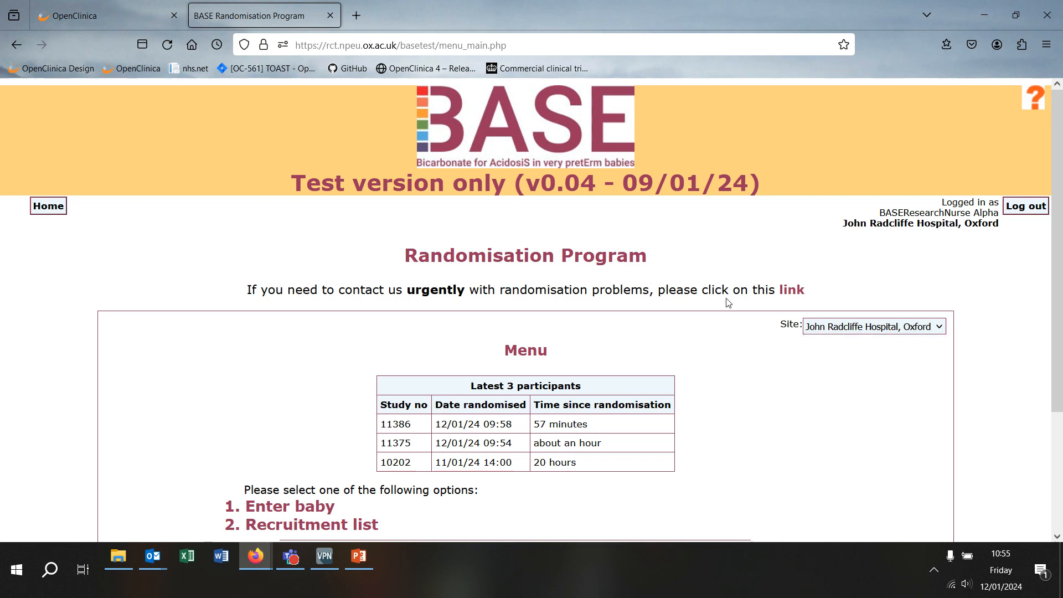
{"action": "scroll", "coordinate": [250, 271], "scroll_direction": "down", "scroll_amount": 3}
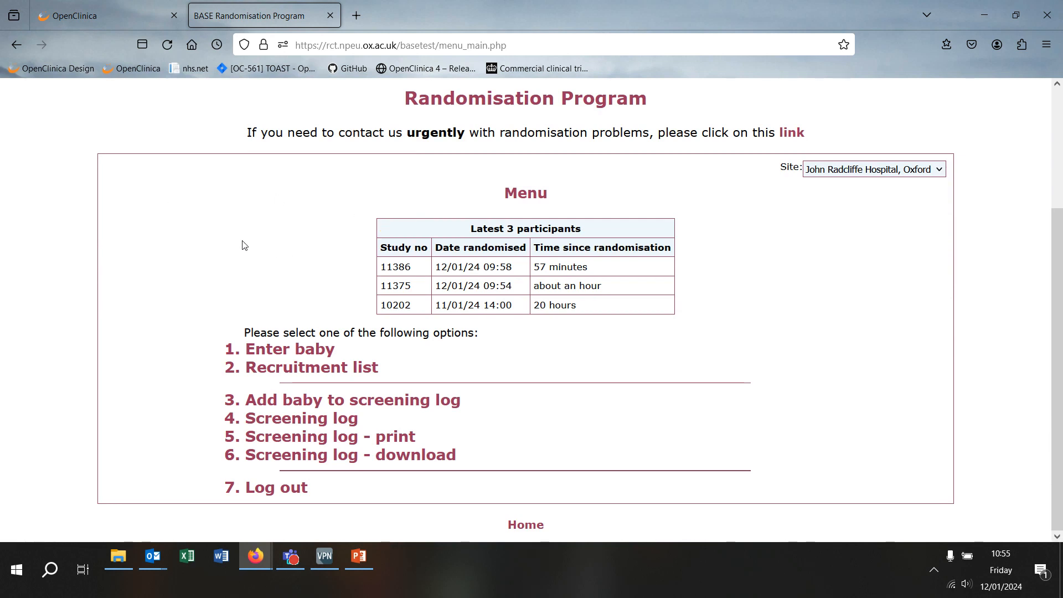
{"action": "left_click", "coordinate": [317, 351]}
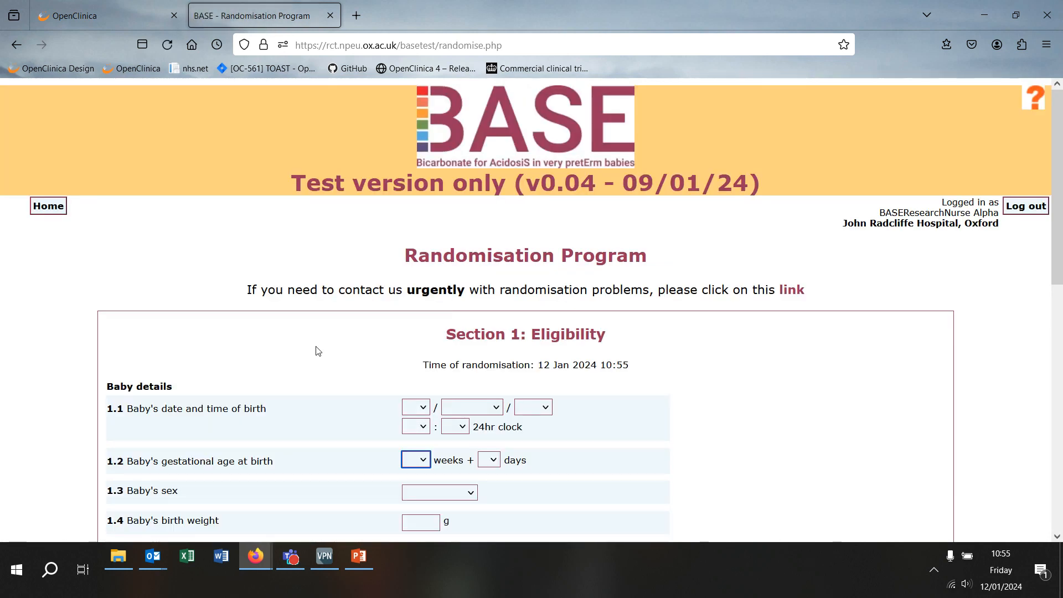
Step: Set the baby's birth date to 02 January 2024 and birth time 08:09
{"action": "left_click", "coordinate": [420, 408]}
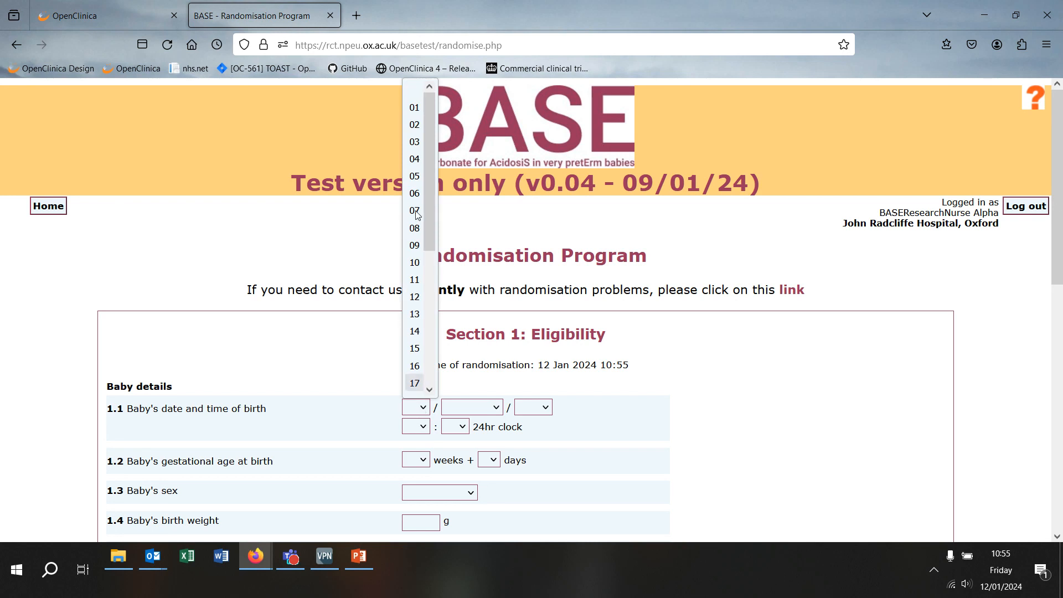
{"action": "left_click", "coordinate": [417, 124]}
{"action": "left_click", "coordinate": [483, 410]}
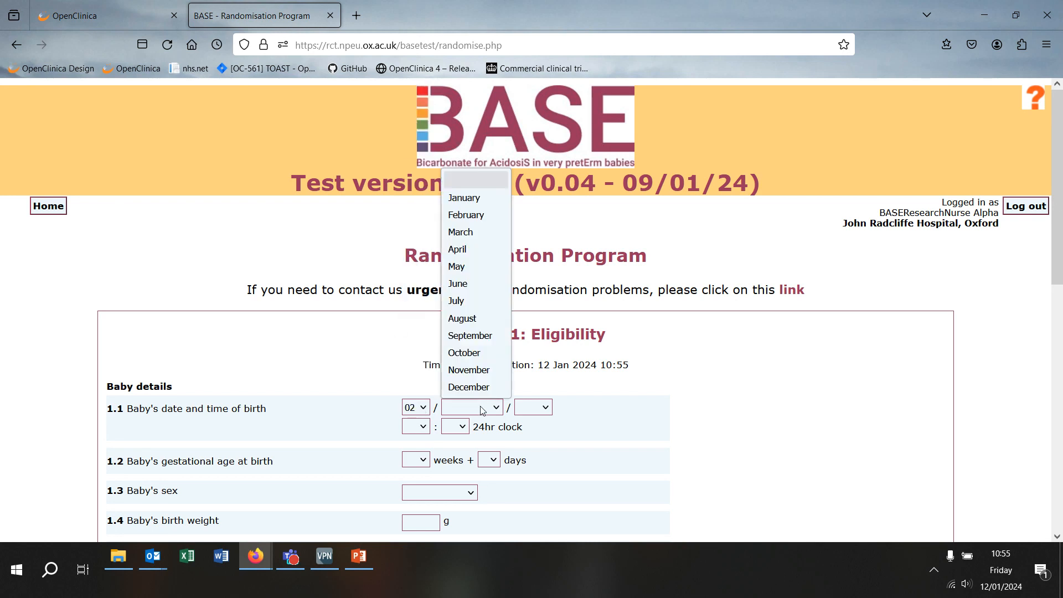
{"action": "left_click", "coordinate": [480, 197]}
{"action": "left_click", "coordinate": [545, 408]}
{"action": "left_click", "coordinate": [535, 462]}
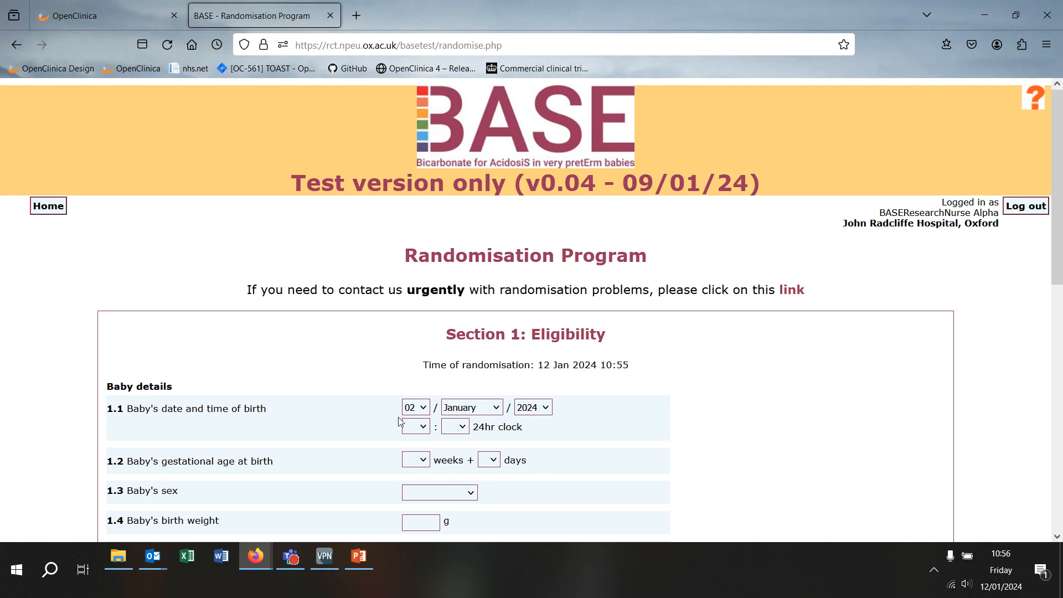
{"action": "left_click", "coordinate": [416, 427]}
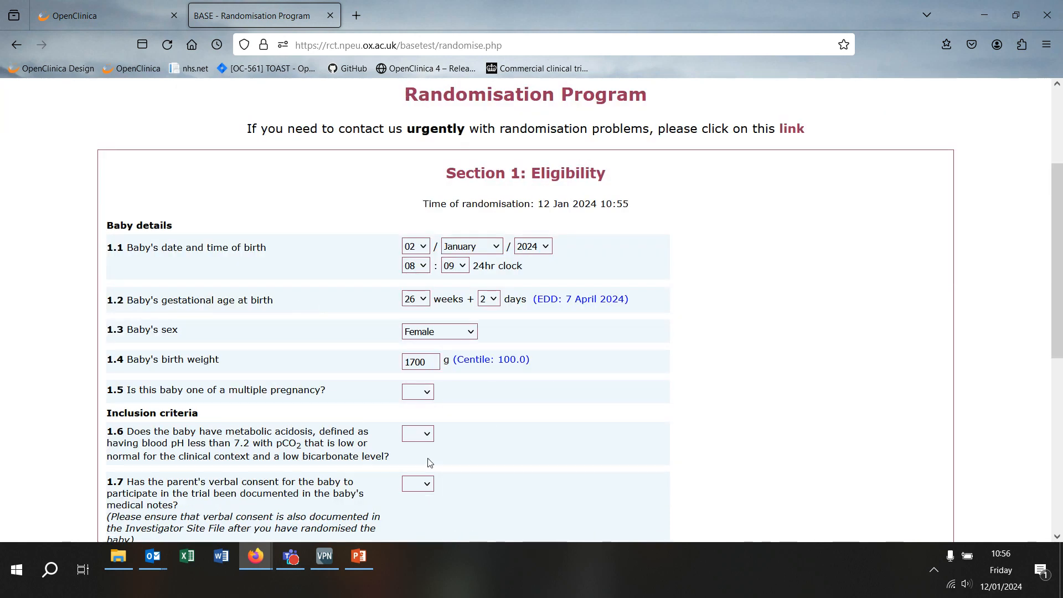
Step: Answer multiple pregnancy Yes with sibling randomised, then change it to No for a singleton
{"action": "left_click", "coordinate": [416, 392]}
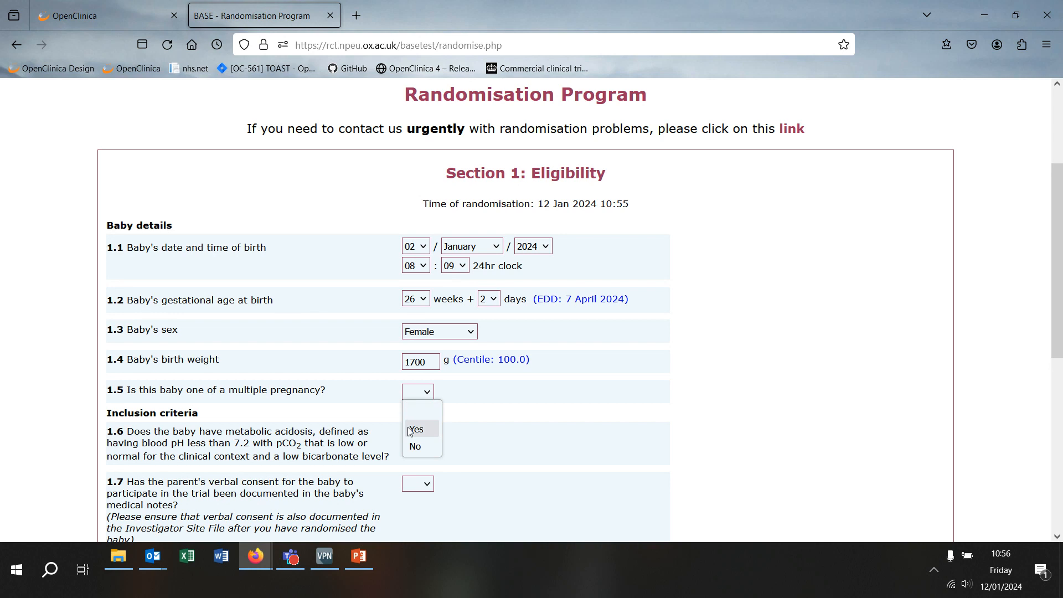
{"action": "left_click", "coordinate": [424, 428]}
{"action": "left_click", "coordinate": [425, 430]}
{"action": "left_click", "coordinate": [422, 460]}
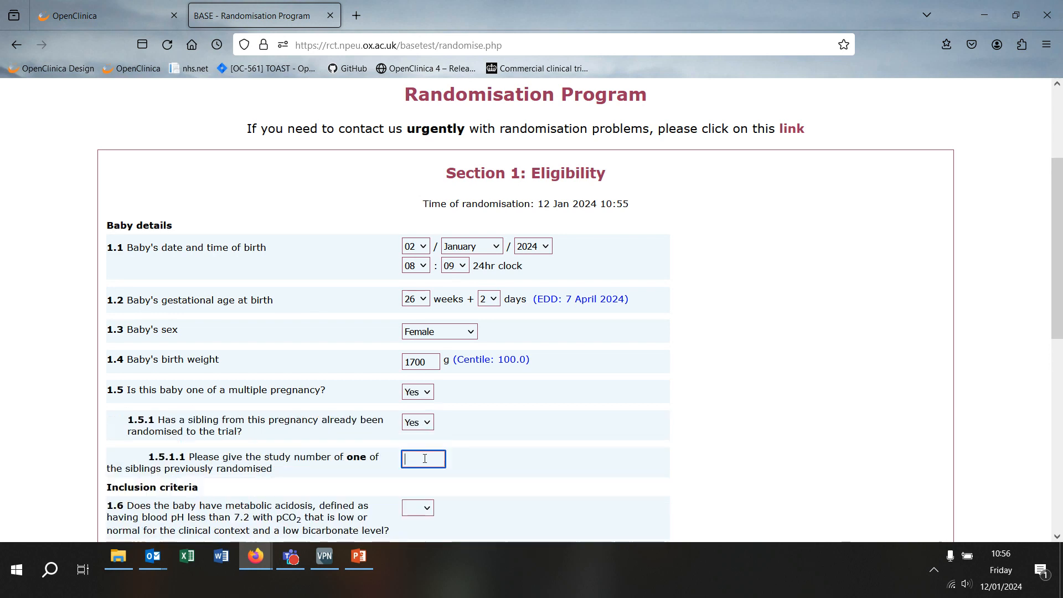
{"action": "left_click", "coordinate": [644, 415]}
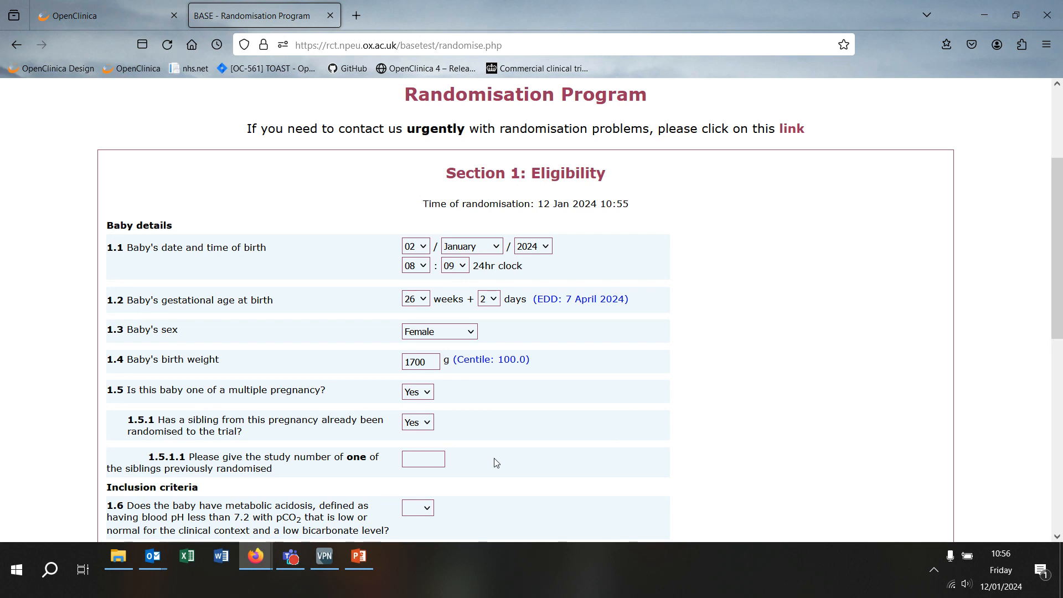
{"action": "left_click", "coordinate": [417, 393]}
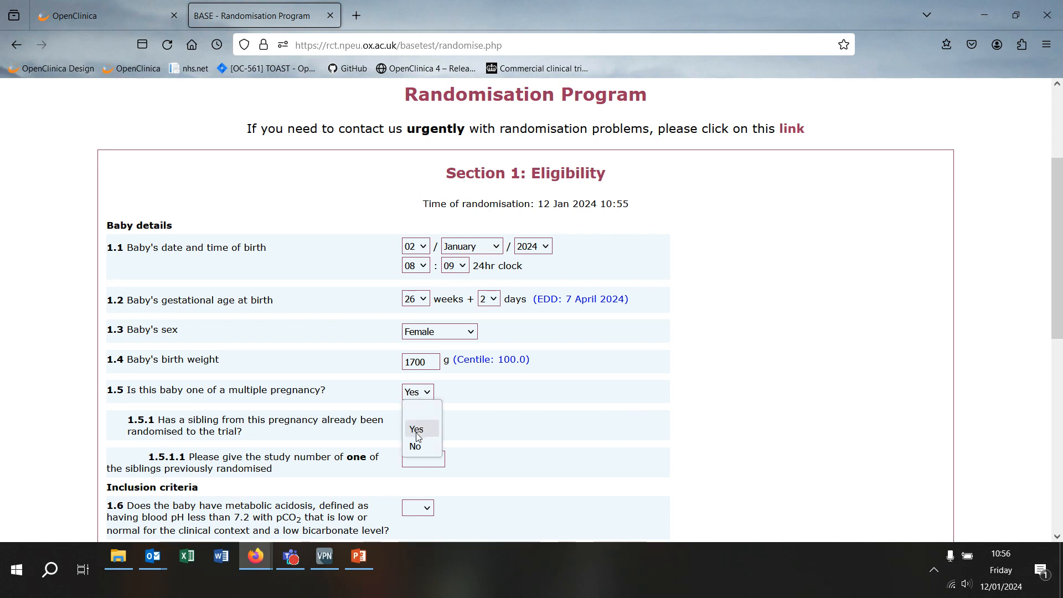
{"action": "left_click", "coordinate": [417, 446]}
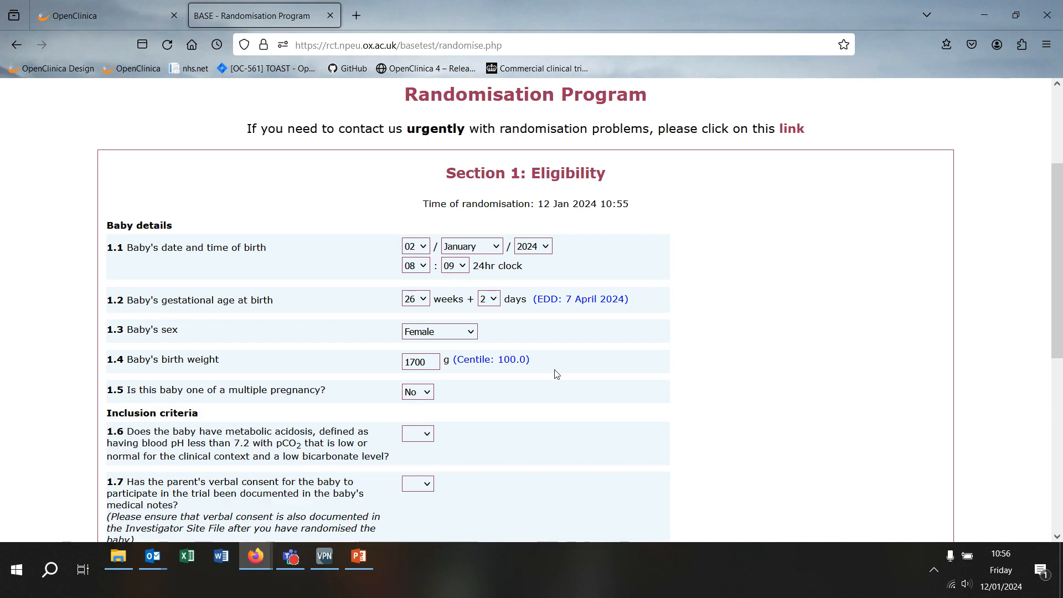
{"action": "scroll", "coordinate": [557, 374], "scroll_direction": "down", "scroll_amount": 2}
{"action": "scroll", "coordinate": [623, 311], "scroll_direction": "down", "scroll_amount": 3}
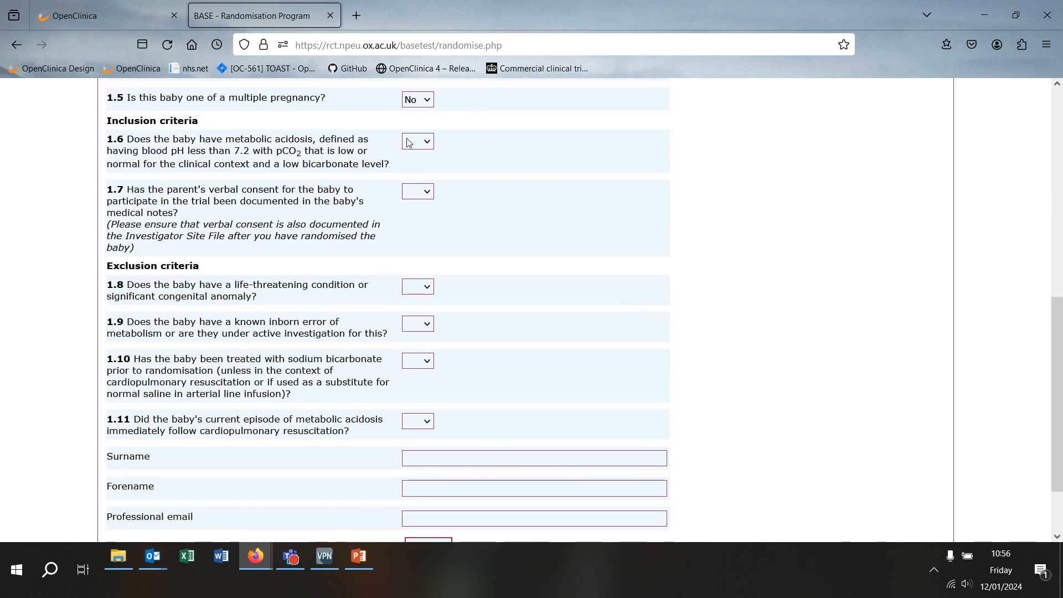
Step: Answer Yes to metabolic acidosis (1.6) and documented verbal consent (1.7)
{"action": "left_click", "coordinate": [410, 143]}
{"action": "left_click", "coordinate": [417, 178]}
{"action": "left_click", "coordinate": [418, 191]}
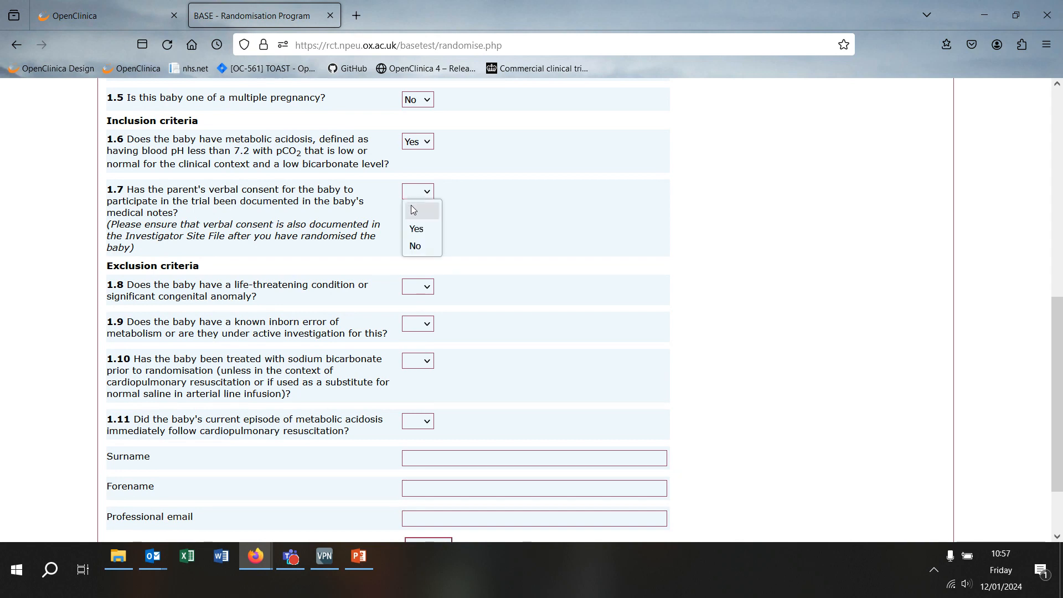
{"action": "left_click", "coordinate": [418, 229]}
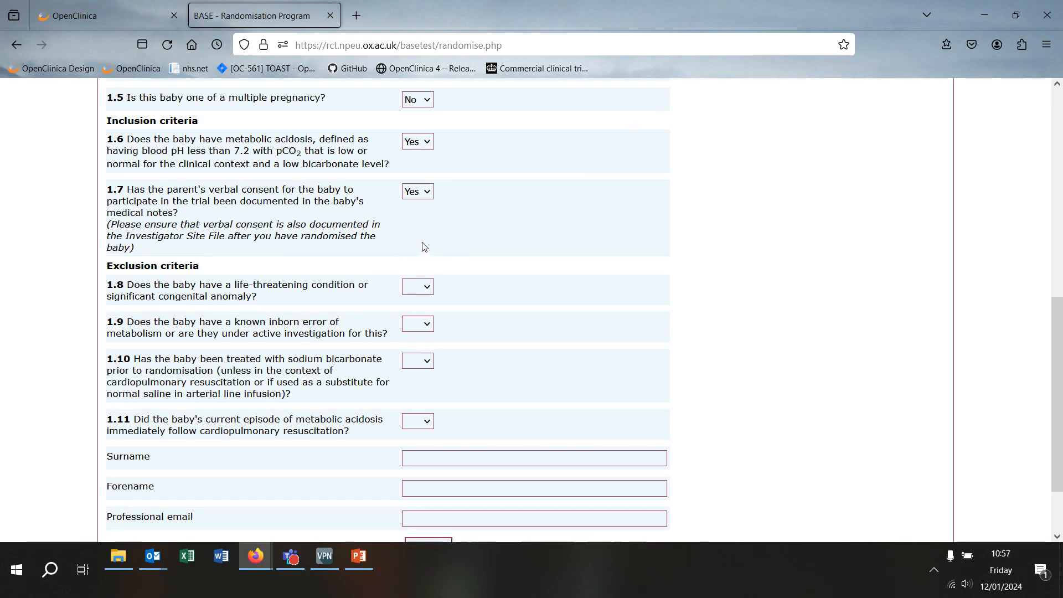
{"action": "scroll", "coordinate": [424, 246], "scroll_direction": "down", "scroll_amount": 1}
{"action": "scroll", "coordinate": [425, 246], "scroll_direction": "down", "scroll_amount": 1}
Step: Answer 1.8 life-threatening condition No, 1.9 inborn error Yes, 1.10 and 1.11 No
{"action": "left_click", "coordinate": [414, 216]}
{"action": "left_click", "coordinate": [416, 269]}
{"action": "left_click", "coordinate": [417, 256]}
{"action": "left_click", "coordinate": [417, 286]}
{"action": "left_click", "coordinate": [416, 294]}
{"action": "left_click", "coordinate": [416, 342]}
{"action": "left_click", "coordinate": [422, 349]}
{"action": "left_click", "coordinate": [420, 401]}
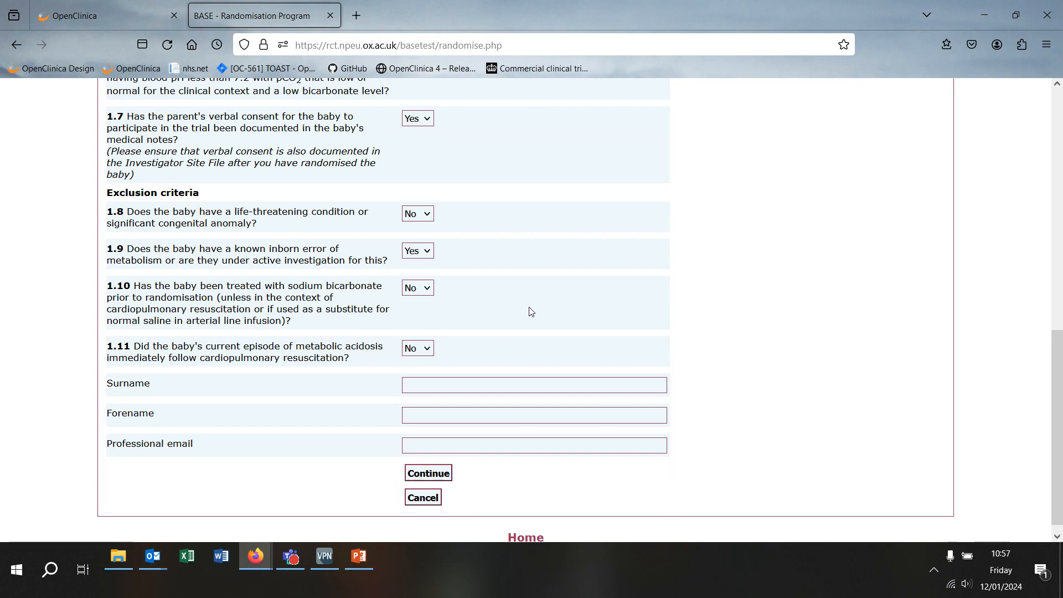
Step: Enter placeholder surname 'Surname', forename 'Forename' and a professional email, then submit the form
{"action": "left_click", "coordinate": [446, 387]}
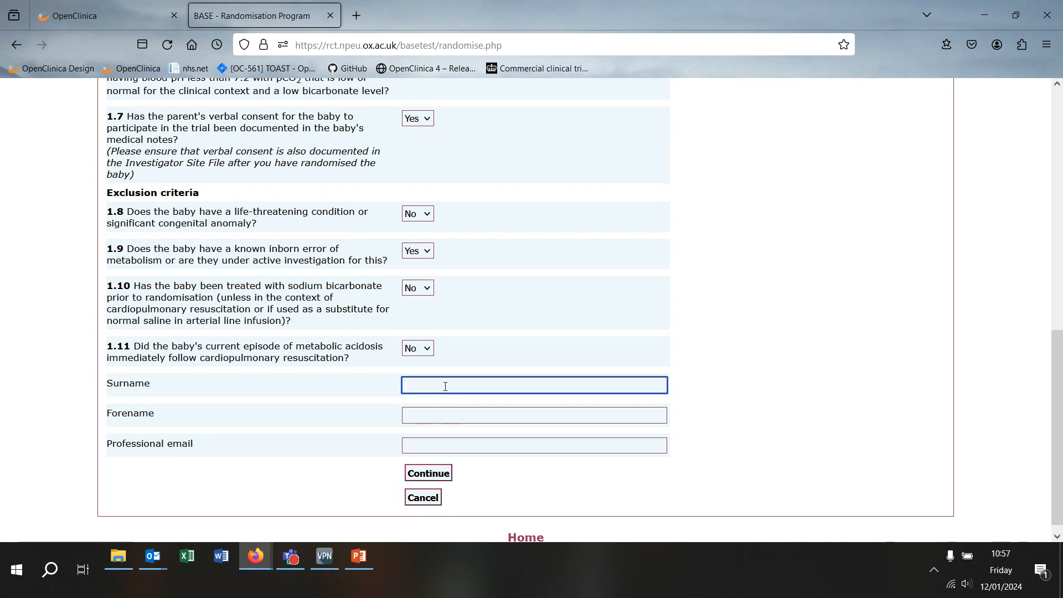
{"action": "type", "text": "Surname"}
{"action": "key", "text": "Tab"}
{"action": "type", "text": "Forename"}
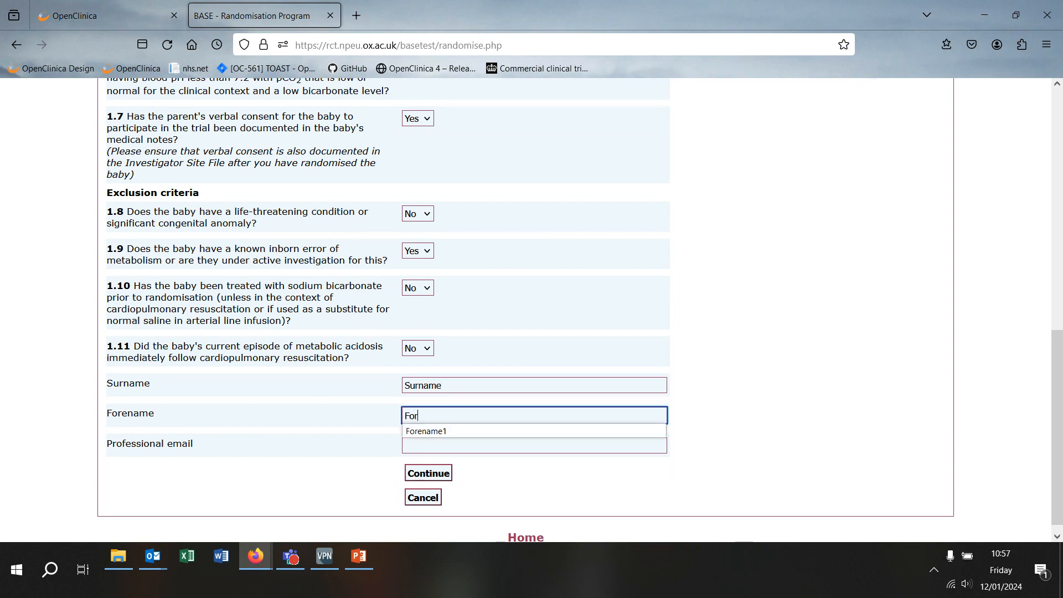
{"action": "key", "text": "Tab"}
{"action": "type", "text": "surename@email.com"}
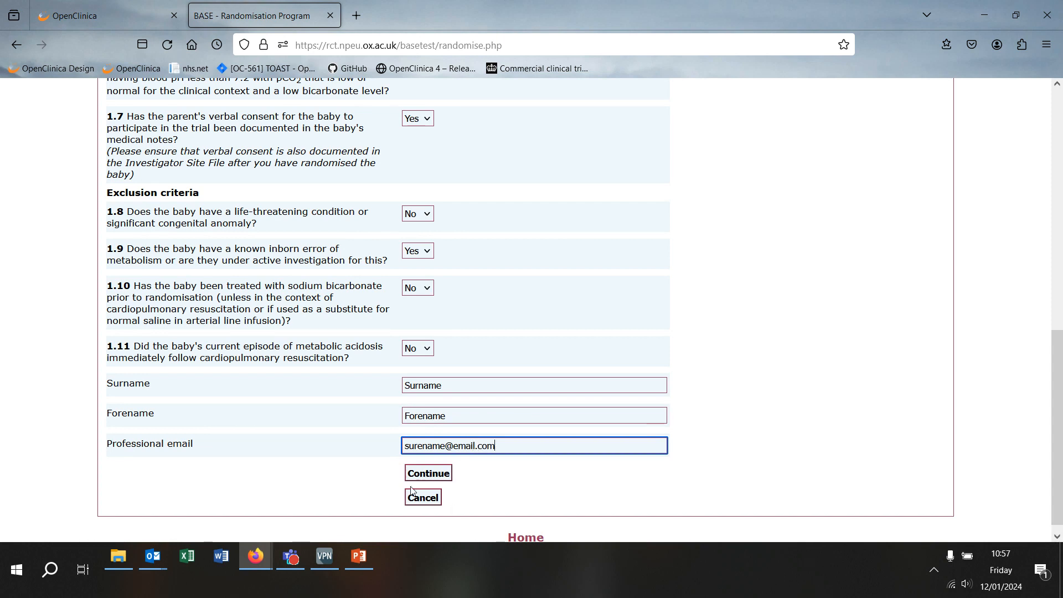
{"action": "left_click", "coordinate": [428, 473]}
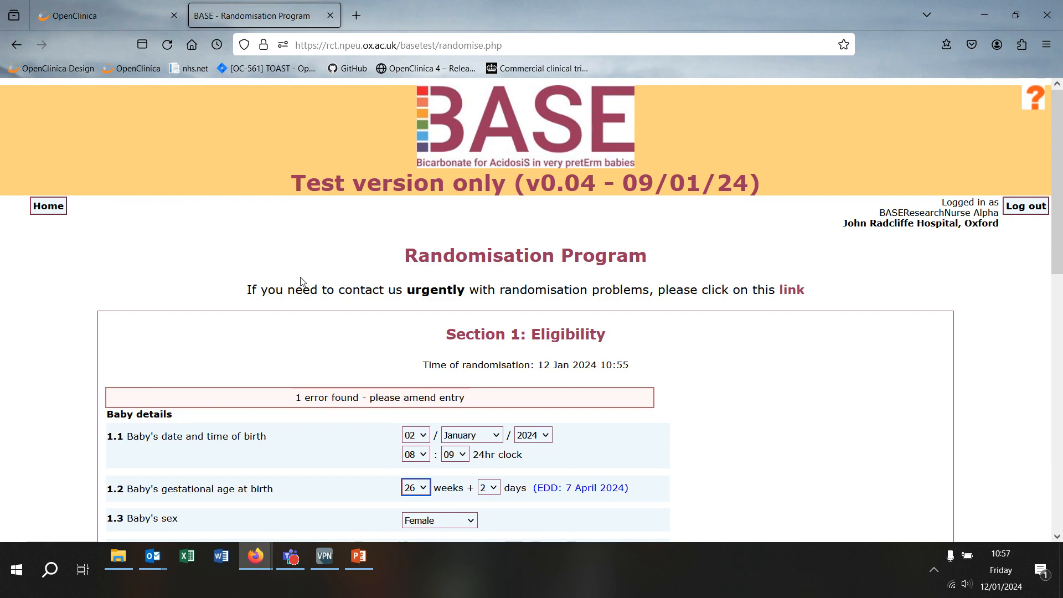
Step: Change question 1.9 inborn error of metabolism to No and resubmit the eligibility form
{"action": "scroll", "coordinate": [301, 280], "scroll_direction": "down", "scroll_amount": 7}
{"action": "scroll", "coordinate": [303, 271], "scroll_direction": "down", "scroll_amount": 1}
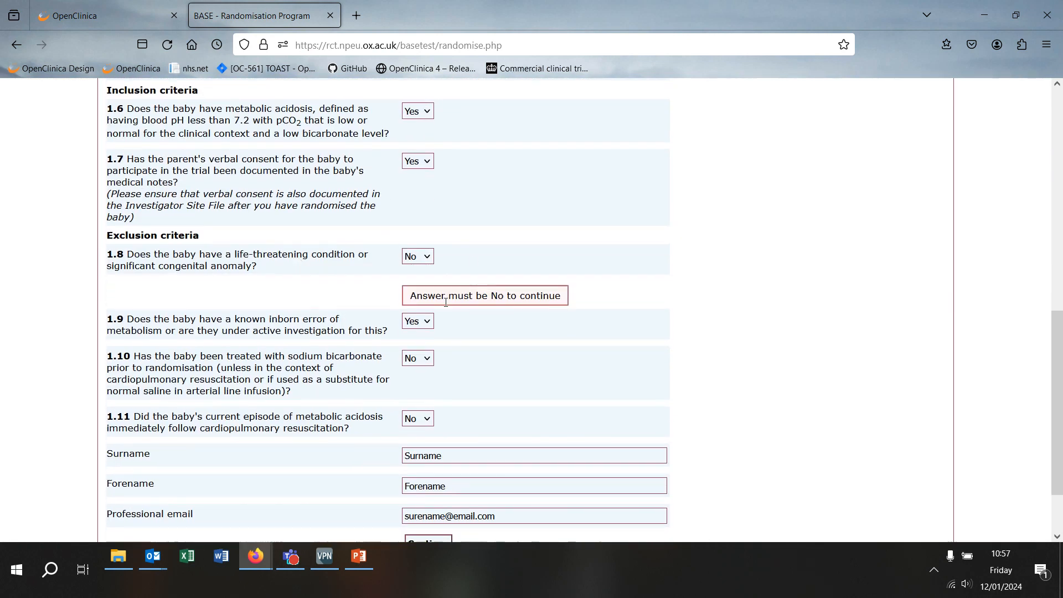
{"action": "left_click", "coordinate": [417, 328]}
{"action": "left_click", "coordinate": [424, 379]}
{"action": "scroll", "coordinate": [308, 316], "scroll_direction": "down", "scroll_amount": 3}
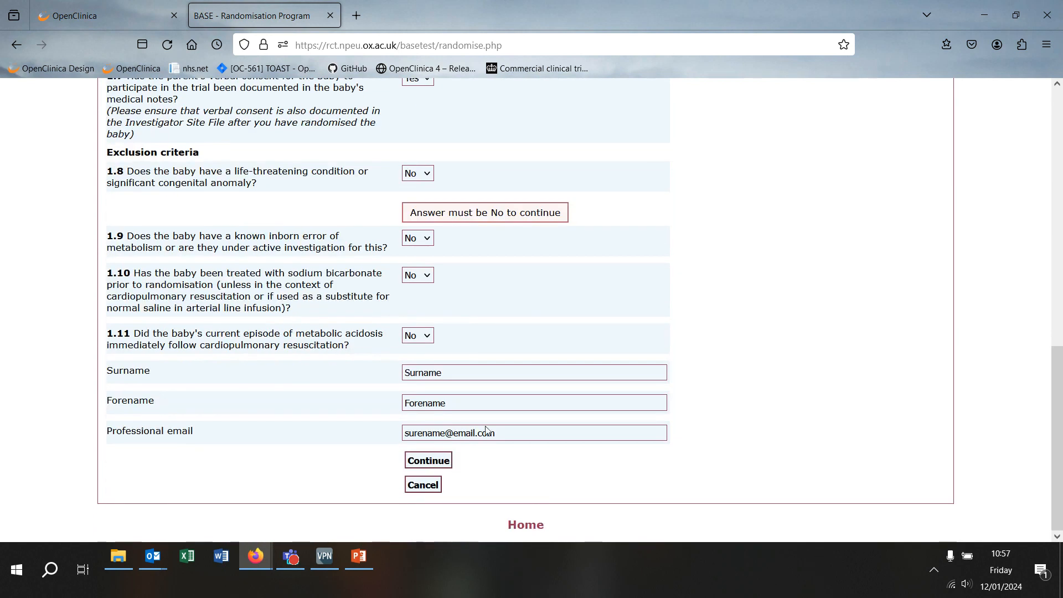
{"action": "left_click", "coordinate": [429, 462]}
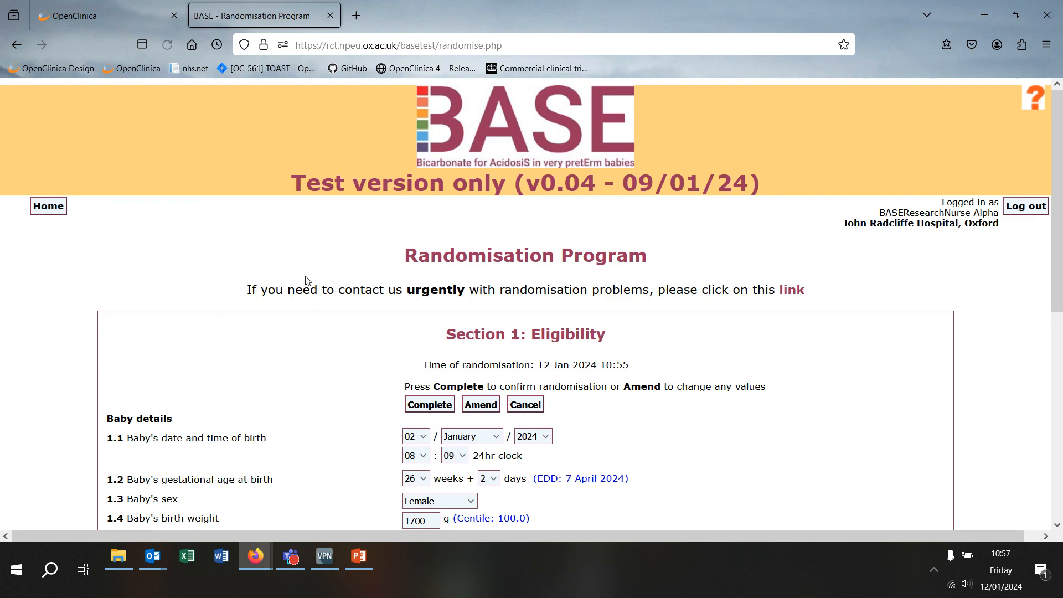
Step: Amend the birth weight to 1800 g and resubmit the form for confirmation
{"action": "scroll", "coordinate": [308, 276], "scroll_direction": "down", "scroll_amount": 4}
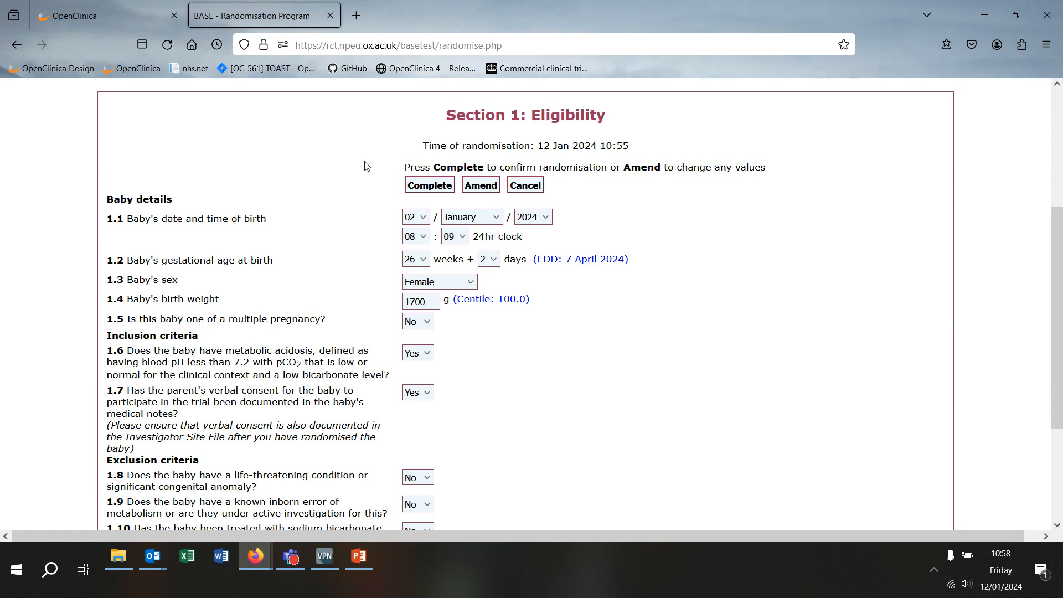
{"action": "left_click", "coordinate": [472, 186]}
{"action": "scroll", "coordinate": [328, 380], "scroll_direction": "down", "scroll_amount": 2}
{"action": "left_click", "coordinate": [418, 376]}
{"action": "key", "text": "BackSpace"}
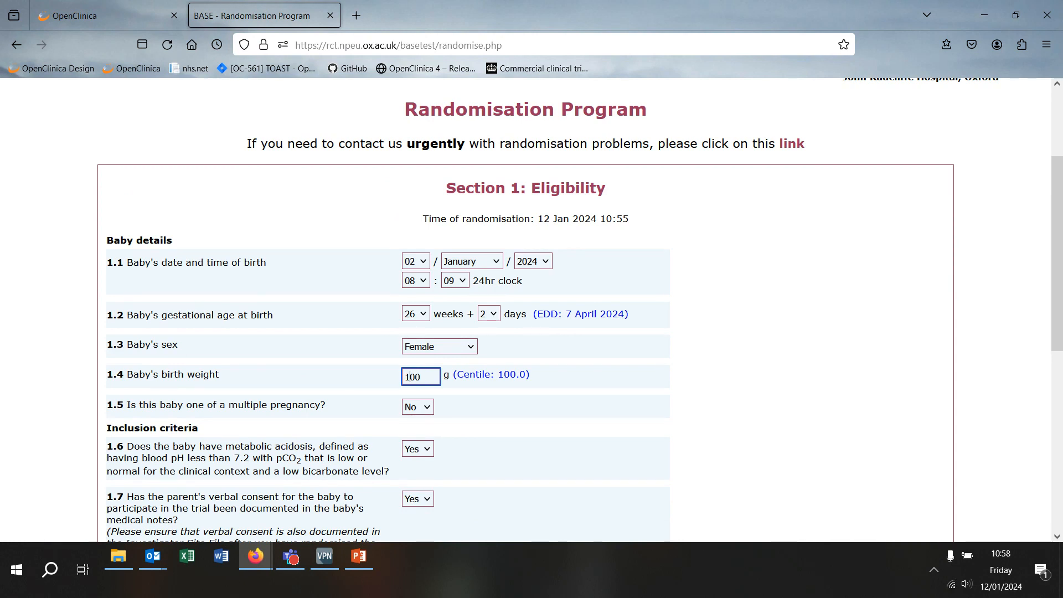
{"action": "left_click", "coordinate": [243, 261]}
{"action": "scroll", "coordinate": [297, 241], "scroll_direction": "down", "scroll_amount": 5}
{"action": "left_click", "coordinate": [426, 464]}
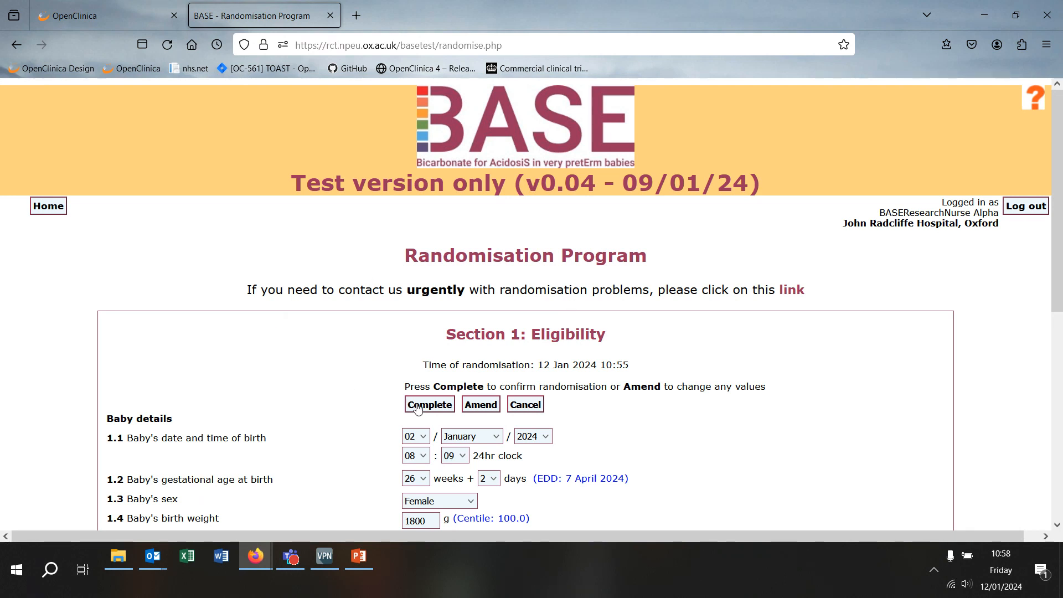
Step: Complete the randomisation, giving study number 11391, and view its treatment allocation
{"action": "left_click", "coordinate": [418, 408]}
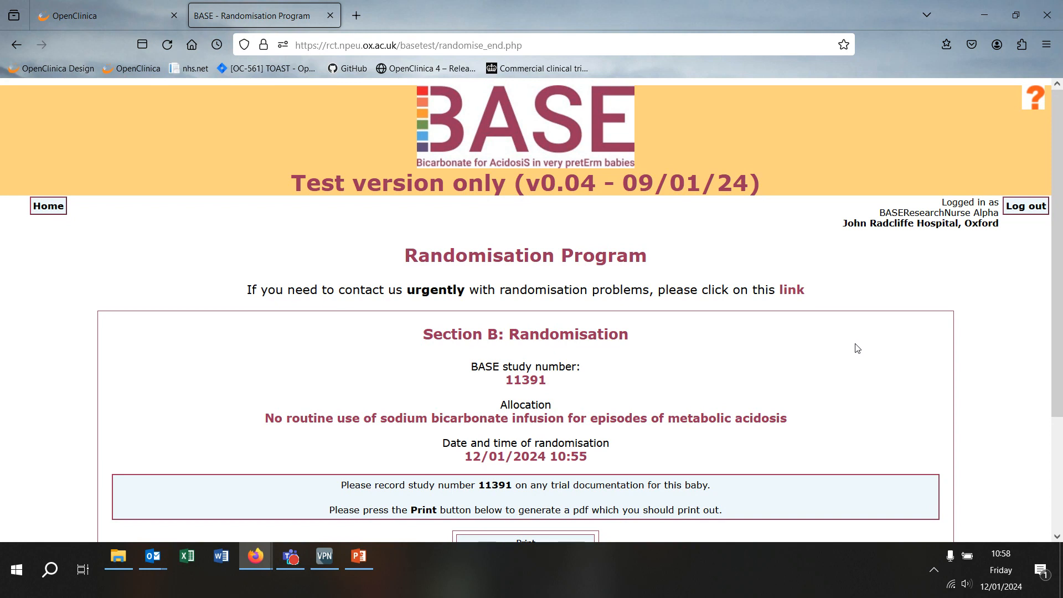
{"action": "scroll", "coordinate": [856, 348], "scroll_direction": "down", "scroll_amount": 3}
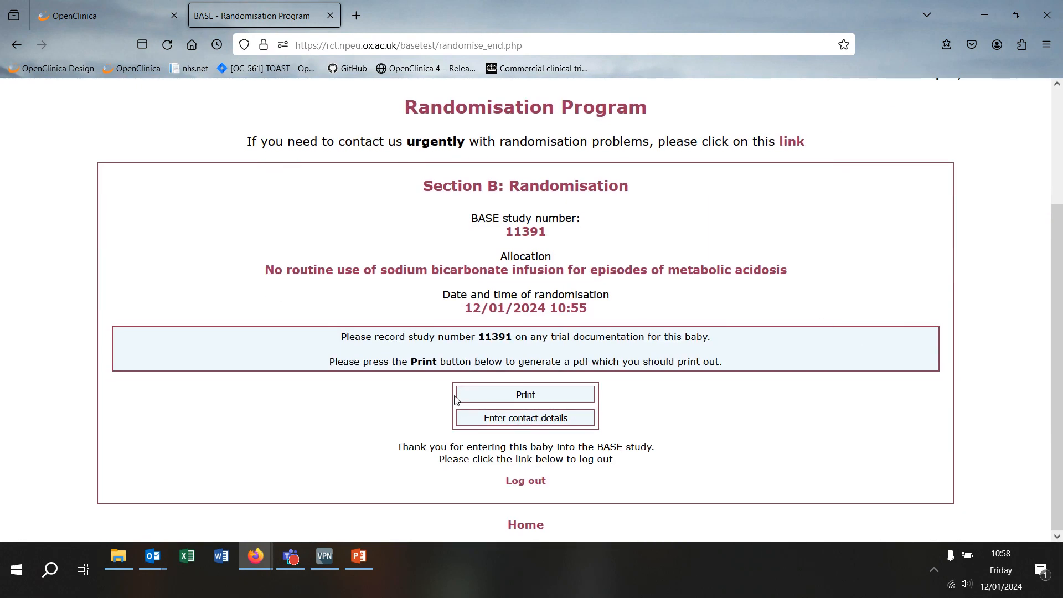
Step: Open the randomisation PDF basetest_tmp_Randomisation-11391.pdf in Adobe Acrobat
{"action": "left_click", "coordinate": [487, 396]}
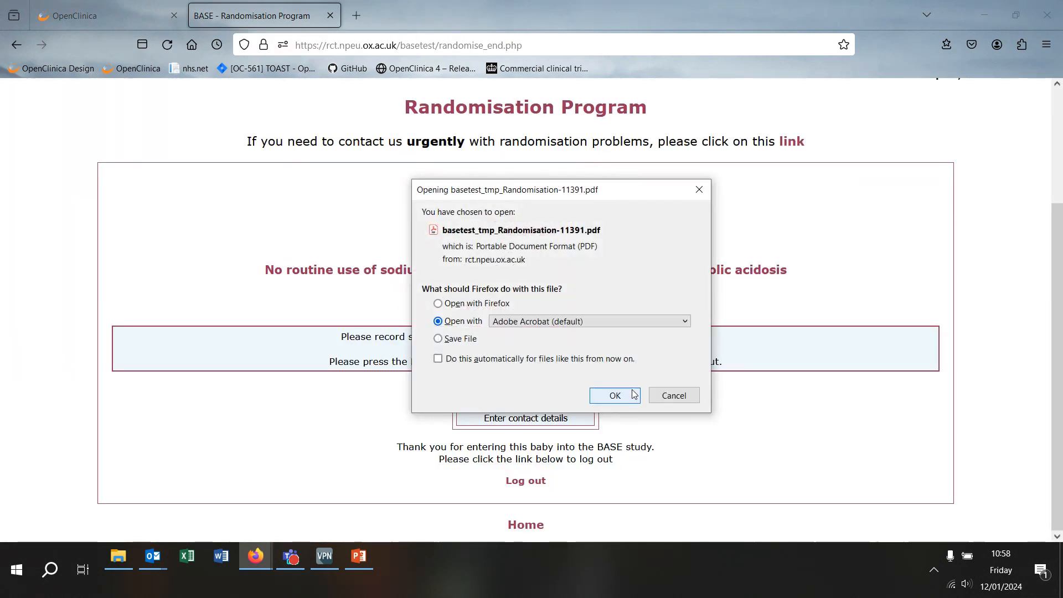
{"action": "left_click", "coordinate": [631, 395]}
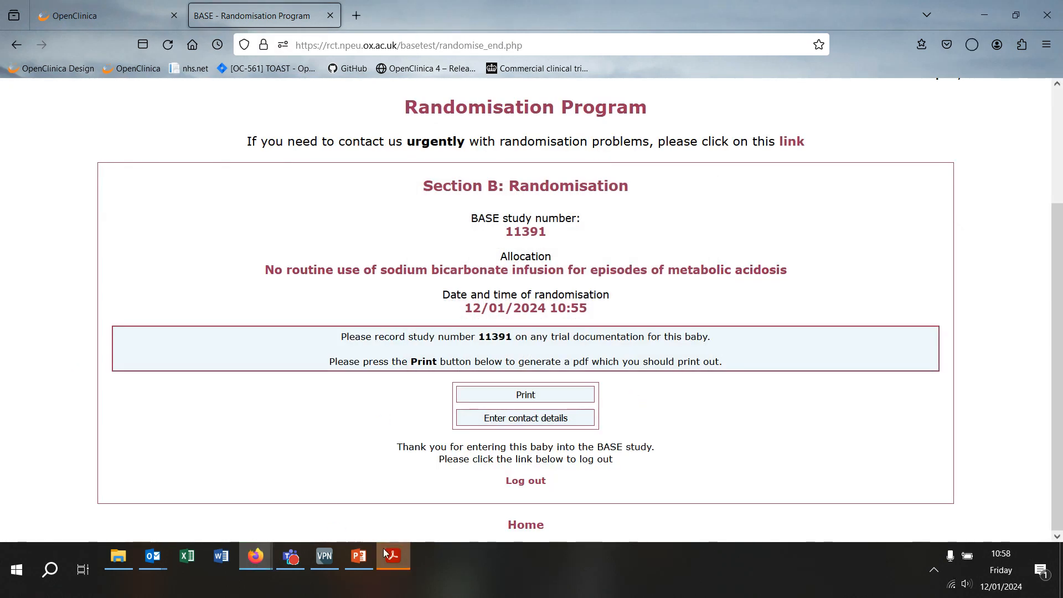
{"action": "left_click", "coordinate": [399, 551]}
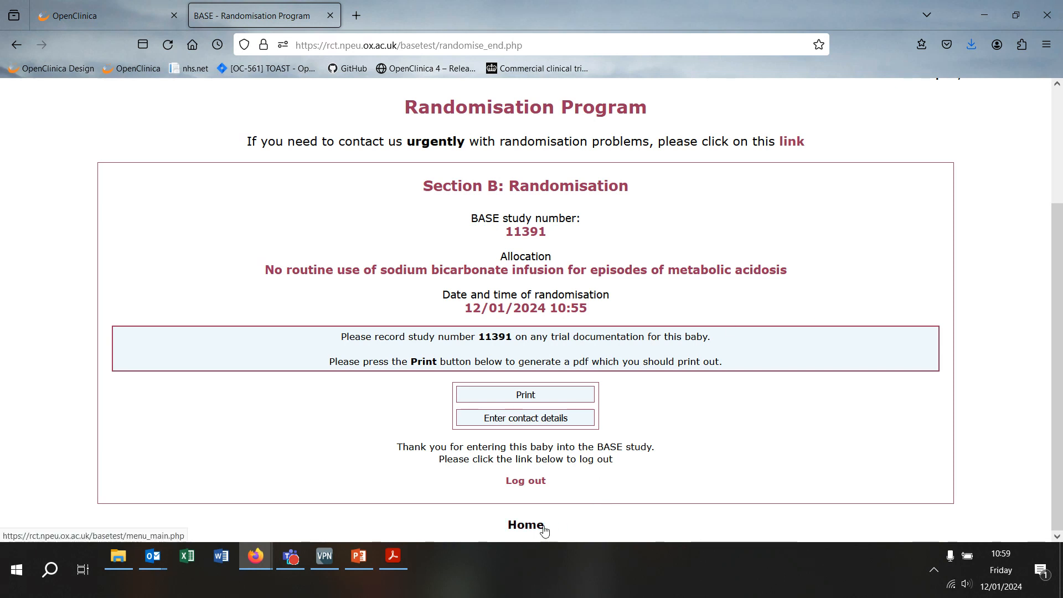
Step: Go back to the main menu, where 11391 now heads the latest participants
{"action": "left_click", "coordinate": [545, 530]}
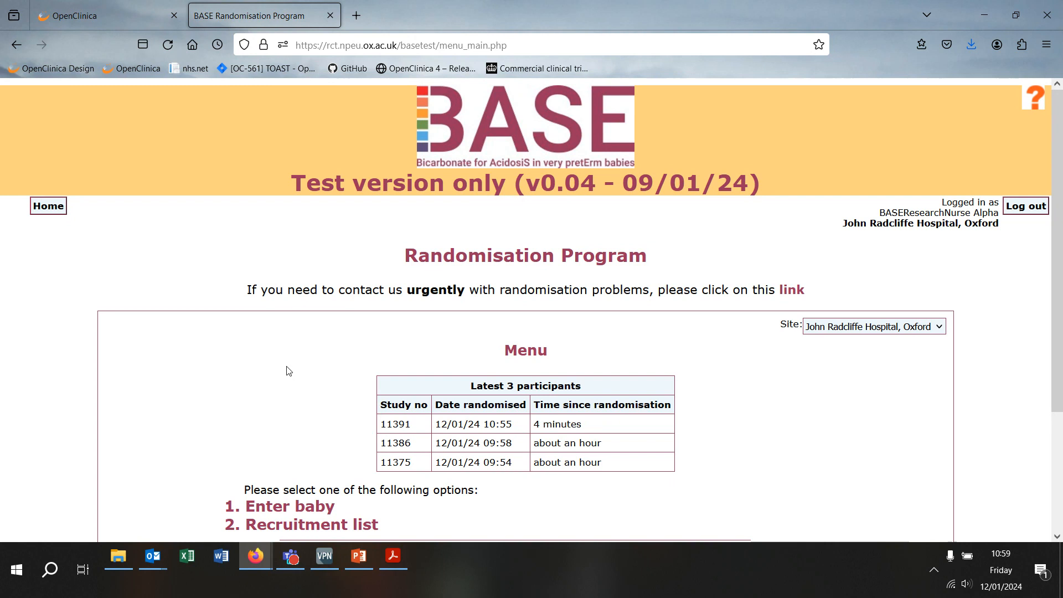
Step: Start a new baby entry with the birth date set to 02 January
{"action": "left_click", "coordinate": [294, 509]}
{"action": "left_click", "coordinate": [416, 407]}
{"action": "left_click", "coordinate": [413, 126]}
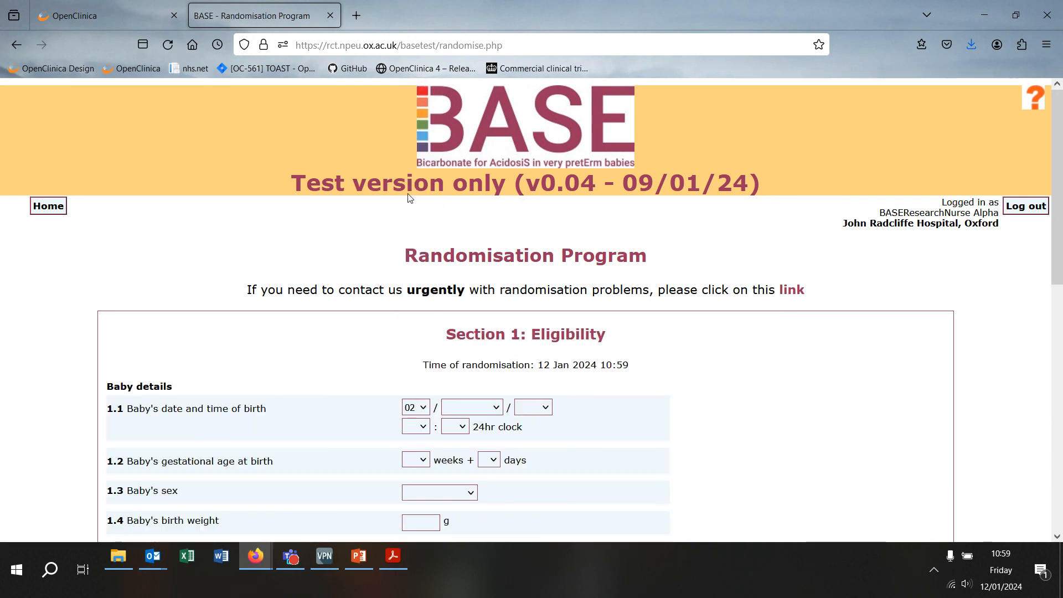
{"action": "left_click", "coordinate": [479, 411]}
{"action": "left_click", "coordinate": [466, 183]}
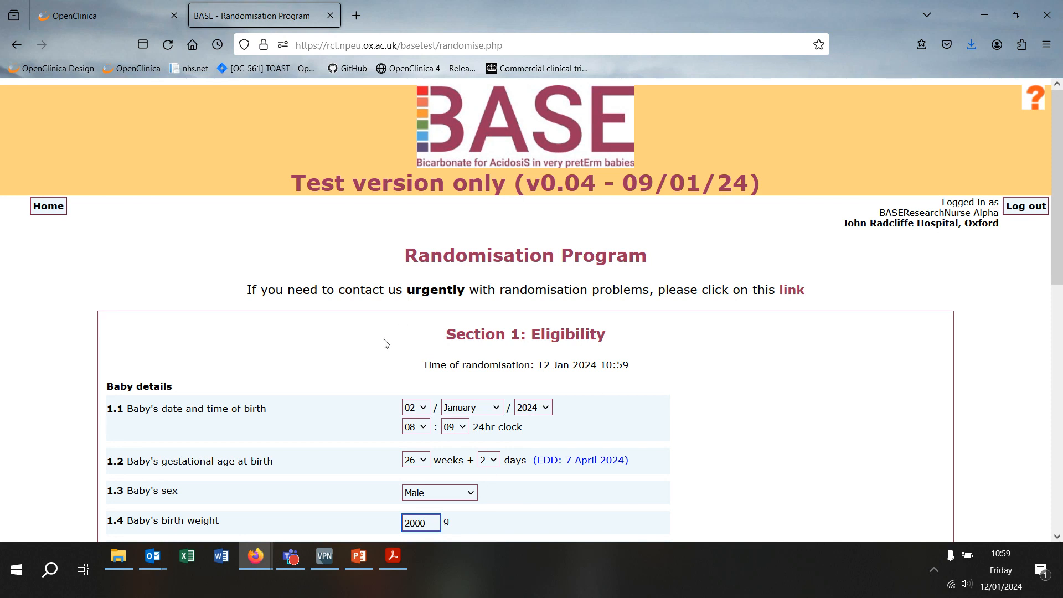
Step: Answer No to multiple pregnancy and submit the completed eligibility form
{"action": "scroll", "coordinate": [386, 344], "scroll_direction": "down", "scroll_amount": 5}
{"action": "left_click", "coordinate": [421, 188]}
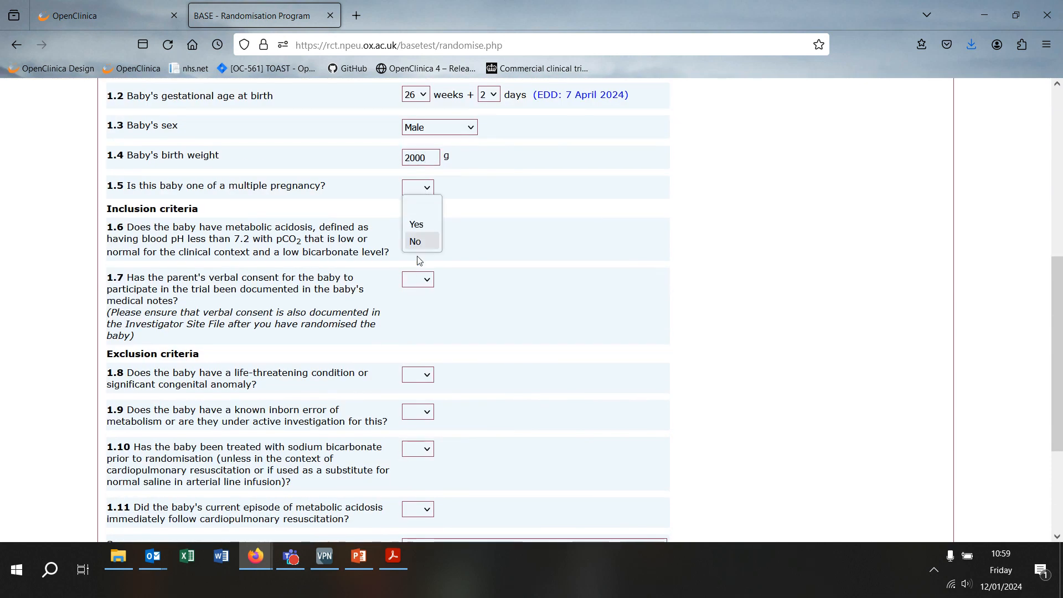
{"action": "left_click", "coordinate": [418, 247]}
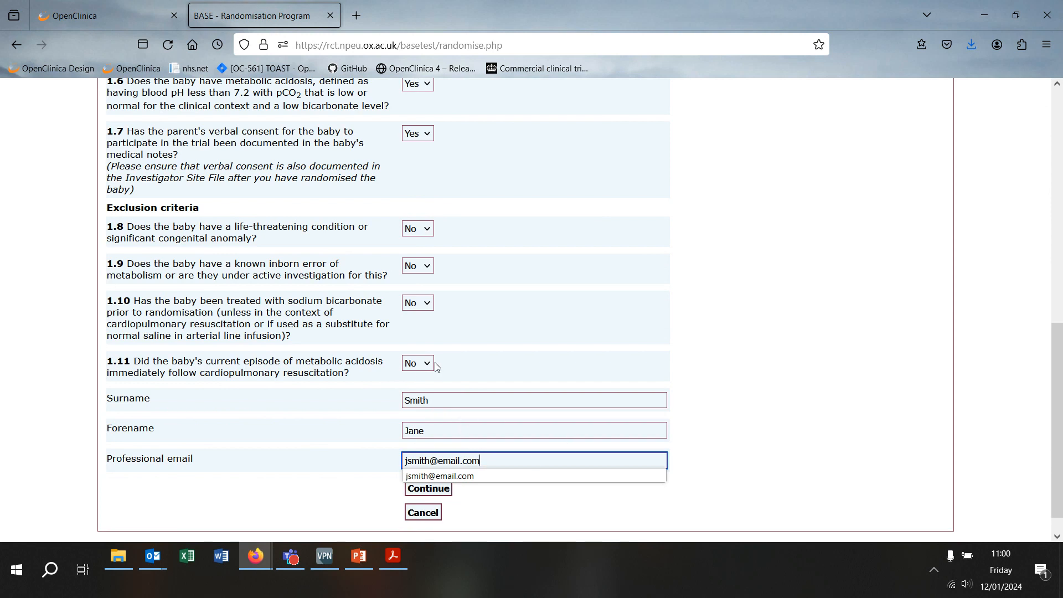
{"action": "left_click", "coordinate": [355, 394]}
{"action": "left_click", "coordinate": [428, 490]}
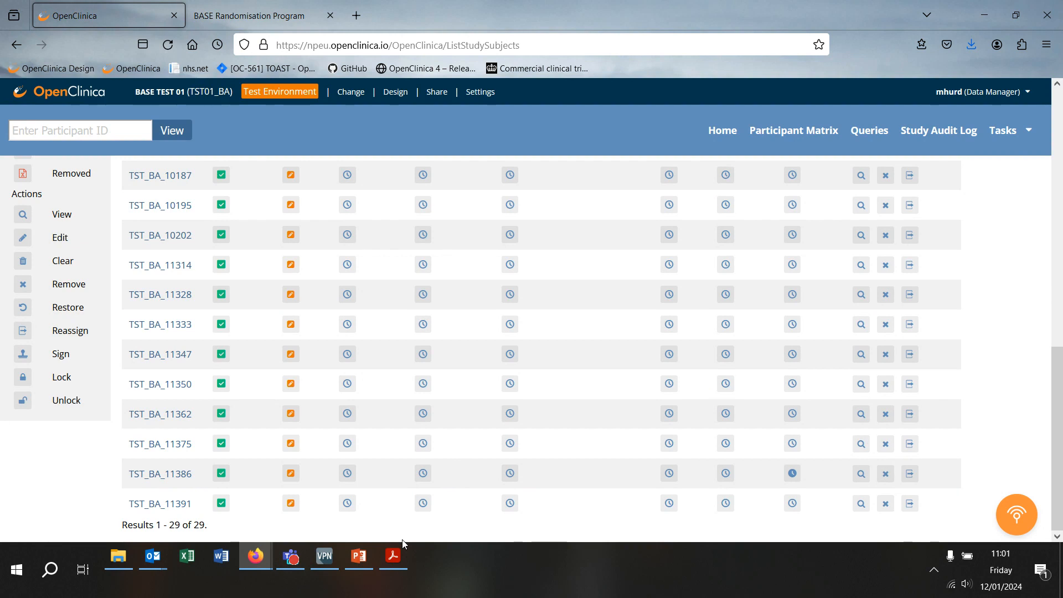
Step: Open participant TST_BA_11391's details page from the OpenClinica participant matrix
{"action": "left_click", "coordinate": [138, 503]}
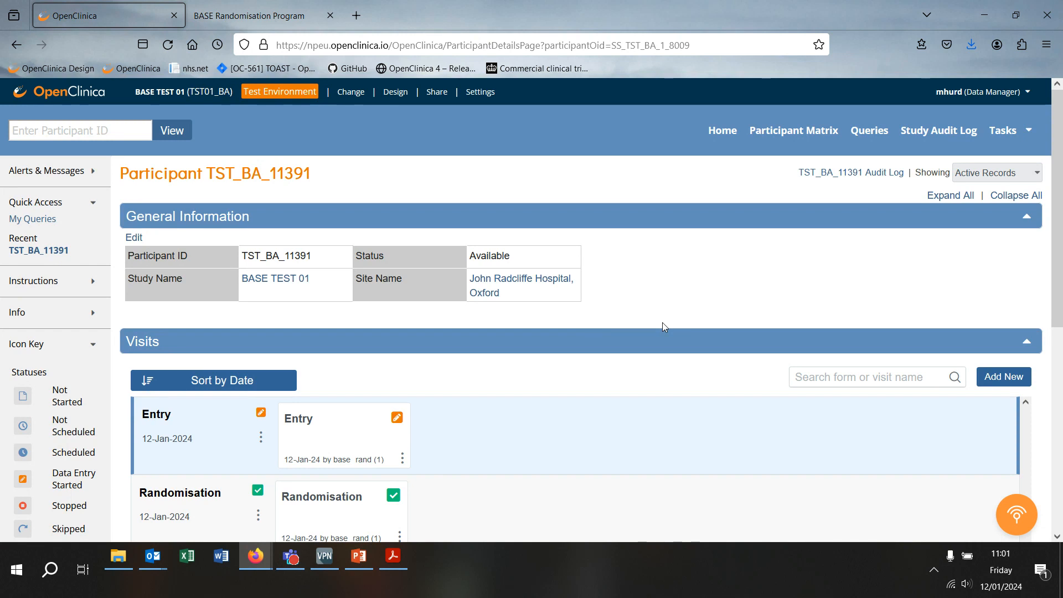
Step: Open TST_BA_11391's Entry form and advance past Sections 1 and 2 to Section 3: Clinical details
{"action": "left_click", "coordinate": [364, 447]}
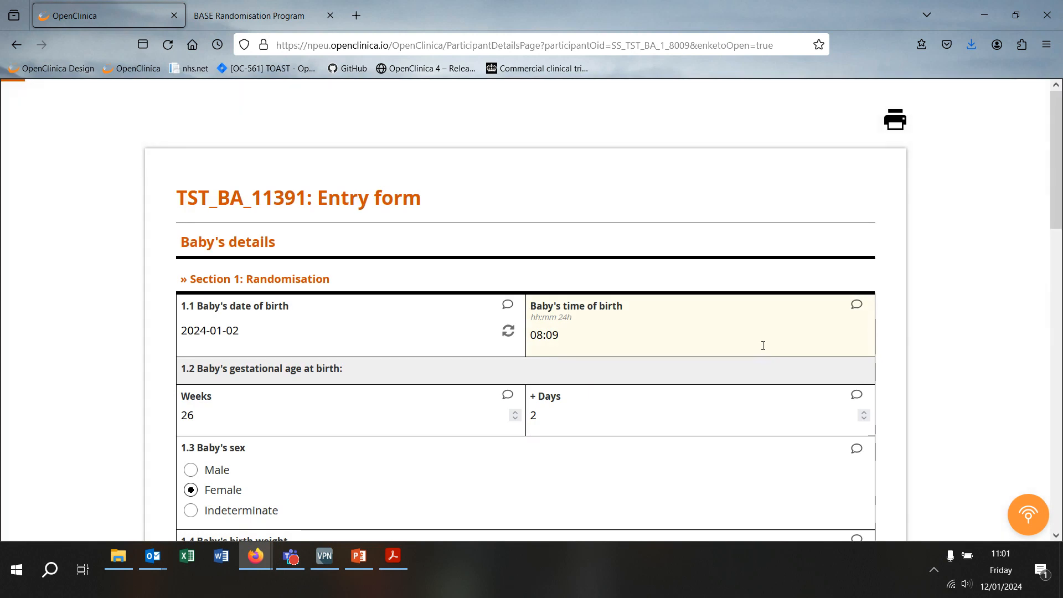
{"action": "scroll", "coordinate": [763, 350], "scroll_direction": "down", "scroll_amount": 5}
{"action": "scroll", "coordinate": [765, 360], "scroll_direction": "down", "scroll_amount": 10}
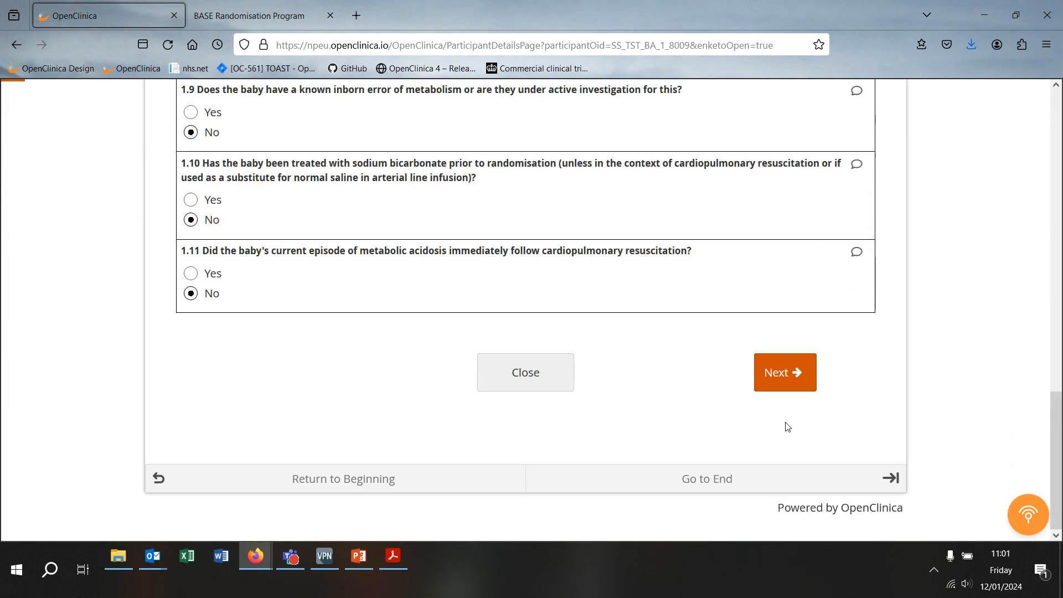
{"action": "left_click", "coordinate": [805, 386]}
{"action": "left_click", "coordinate": [804, 385]}
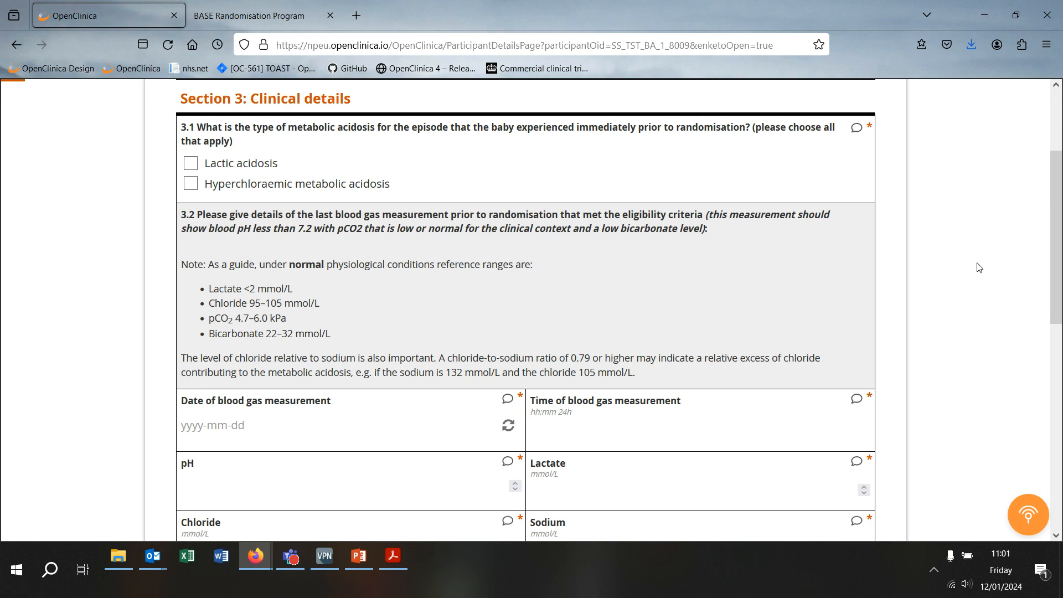
Step: Return to the BASE Randomisation Program and open John Radcliffe Hospital's recruitment list
{"action": "left_click", "coordinate": [279, 5]}
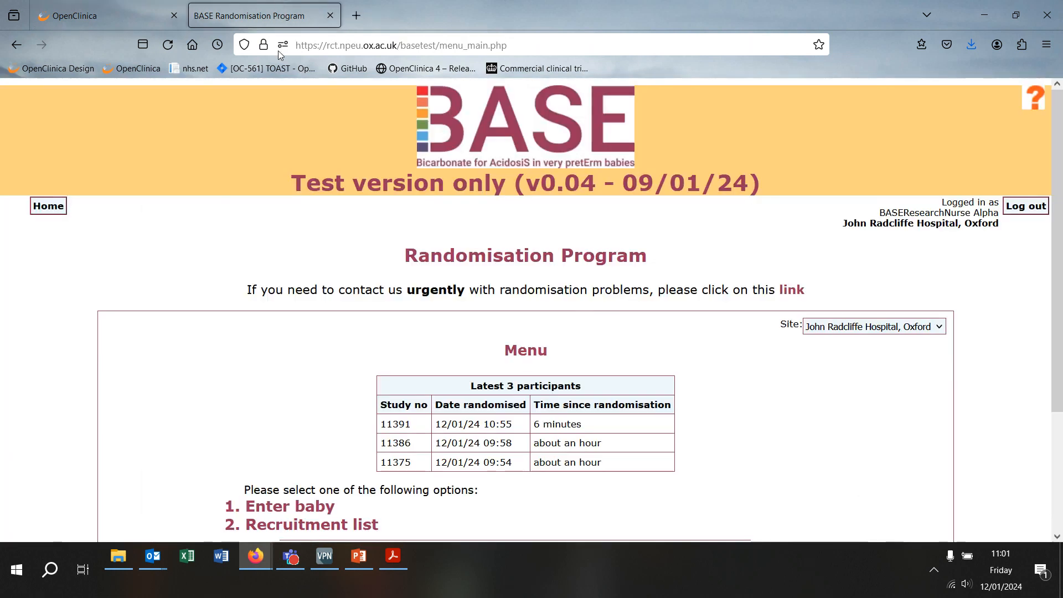
{"action": "scroll", "coordinate": [689, 294], "scroll_direction": "down", "scroll_amount": 3}
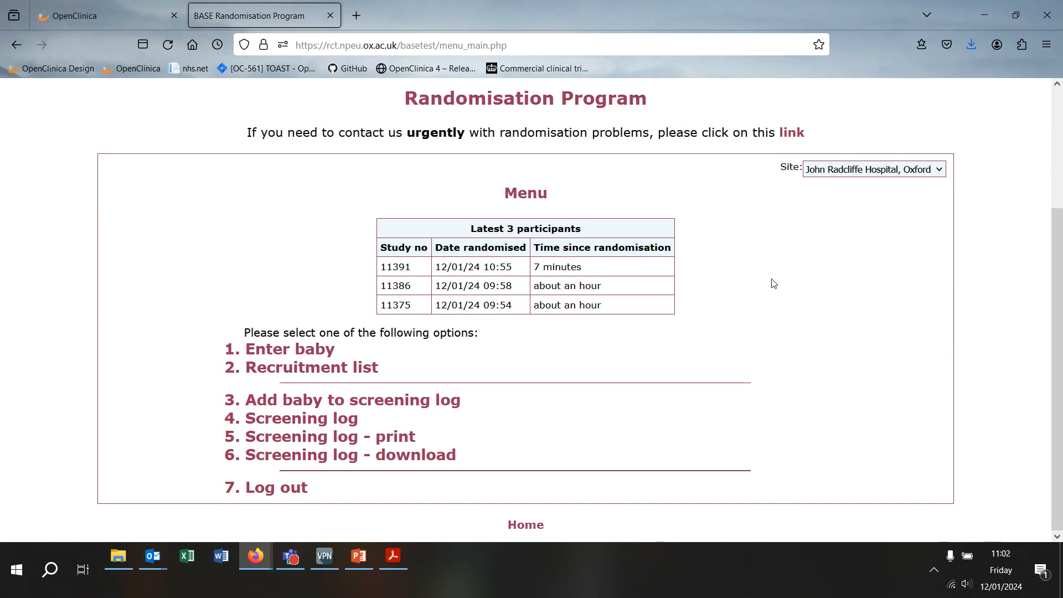
{"action": "left_click", "coordinate": [299, 367]}
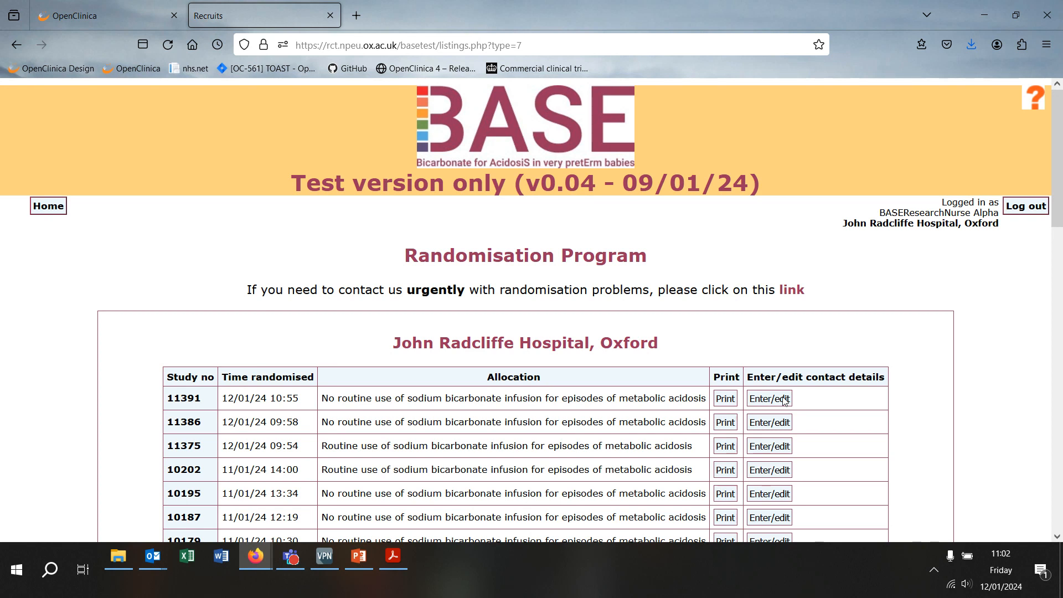
Step: Open the contact-details form for study 11391 and enter the infant's forename and surname
{"action": "left_click", "coordinate": [784, 400]}
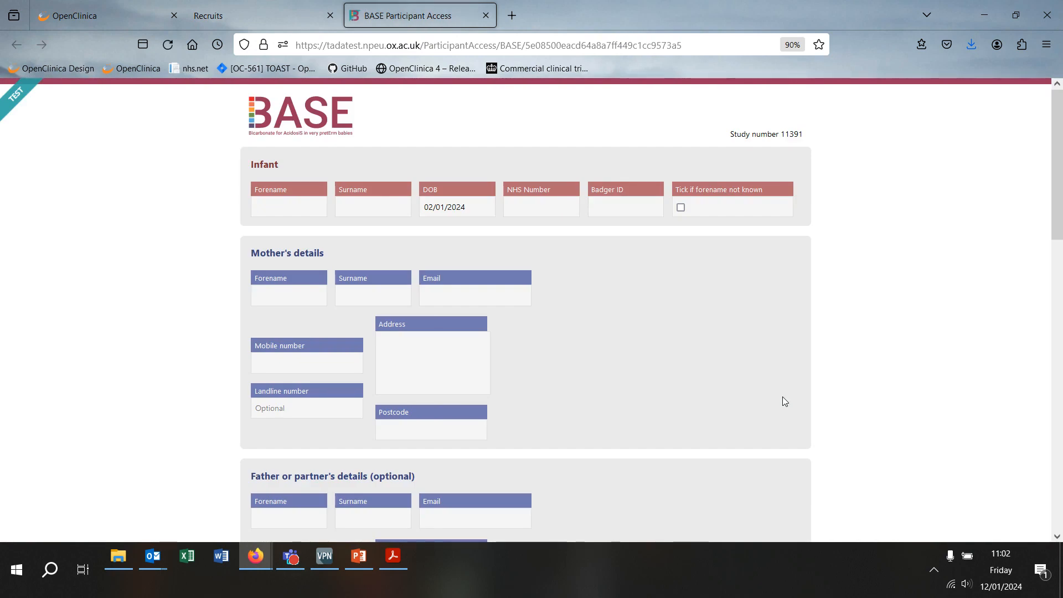
{"action": "left_click", "coordinate": [273, 208]}
{"action": "key", "text": "Tab"}
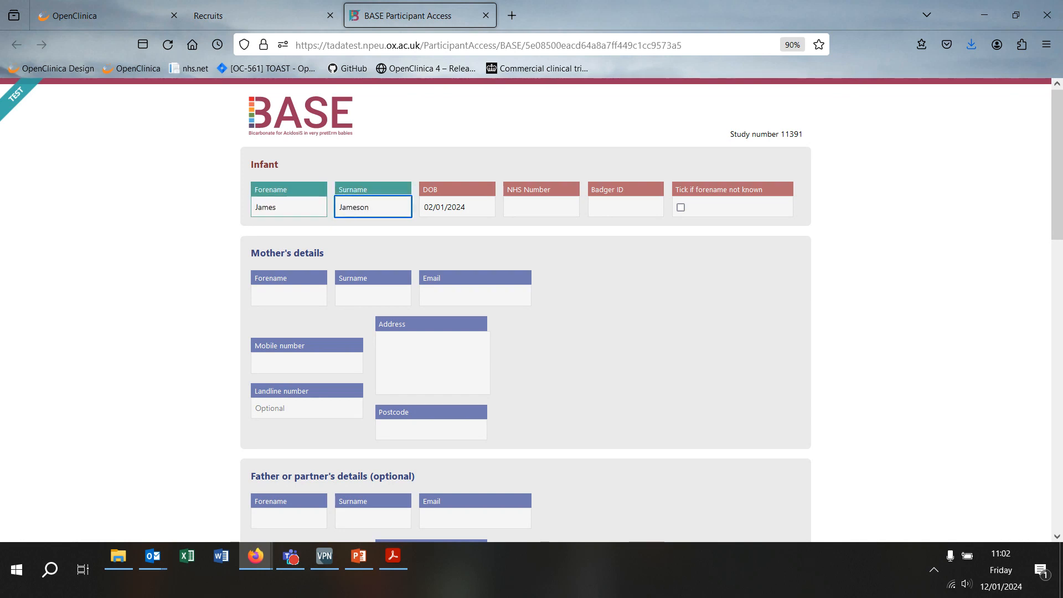
{"action": "key", "text": "Tab"}
{"action": "left_click", "coordinate": [187, 236]}
Step: Enter the mother's forename and continue to her remaining contact details
{"action": "left_click", "coordinate": [260, 295]}
{"action": "type", "text": "Amy"}
{"action": "key", "text": "Tab"}
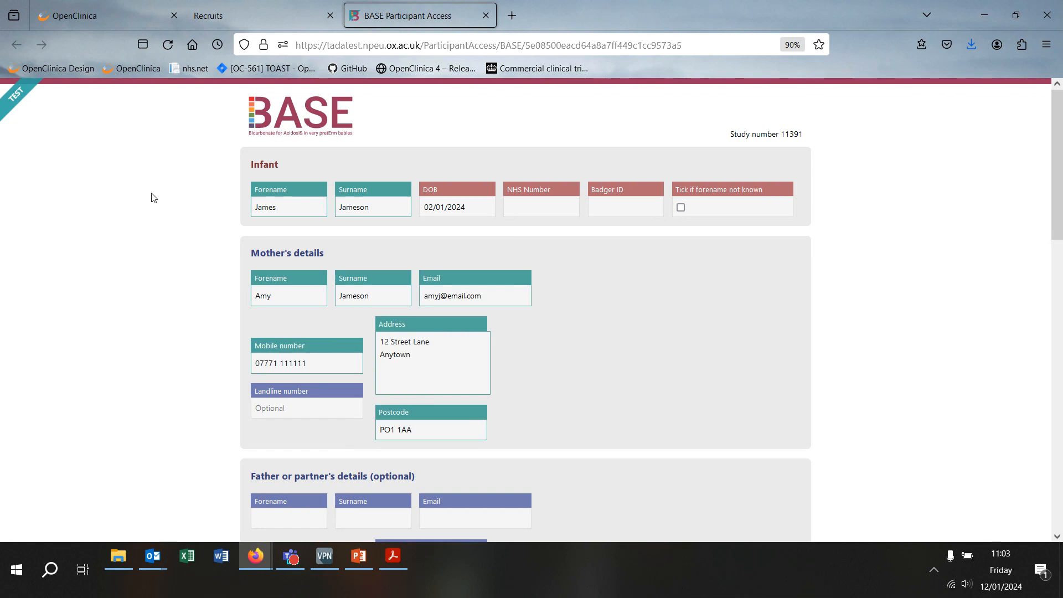
{"action": "scroll", "coordinate": [153, 183], "scroll_direction": "down", "scroll_amount": 5}
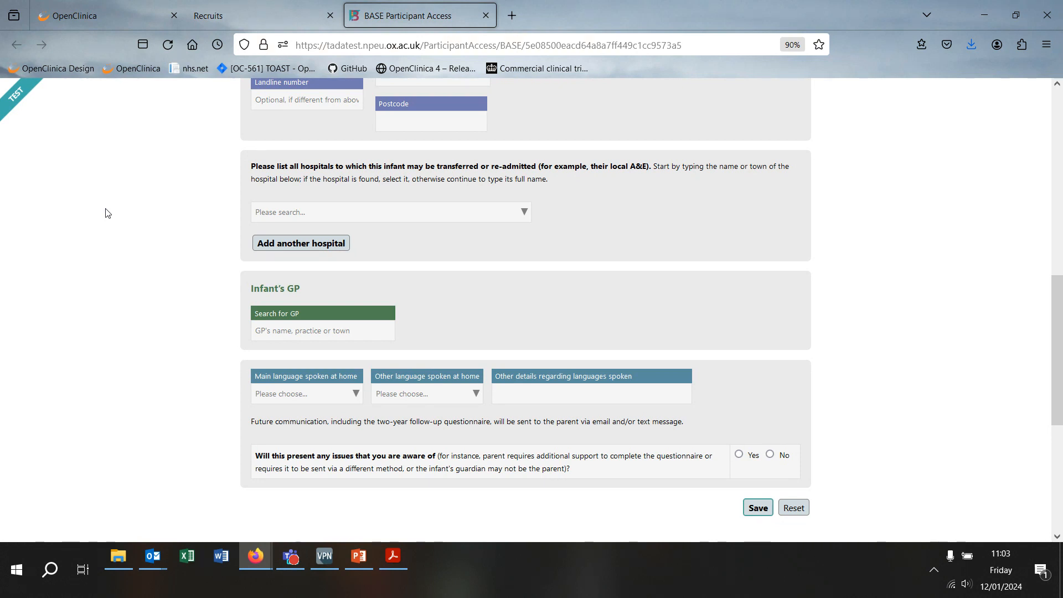
Step: Add Birmingham Heartlands Hospital as a transfer hospital and choose the Mill View Surgery GP
{"action": "left_click", "coordinate": [332, 212]}
{"action": "type", "text": "birmin"}
{"action": "left_click", "coordinate": [264, 238]}
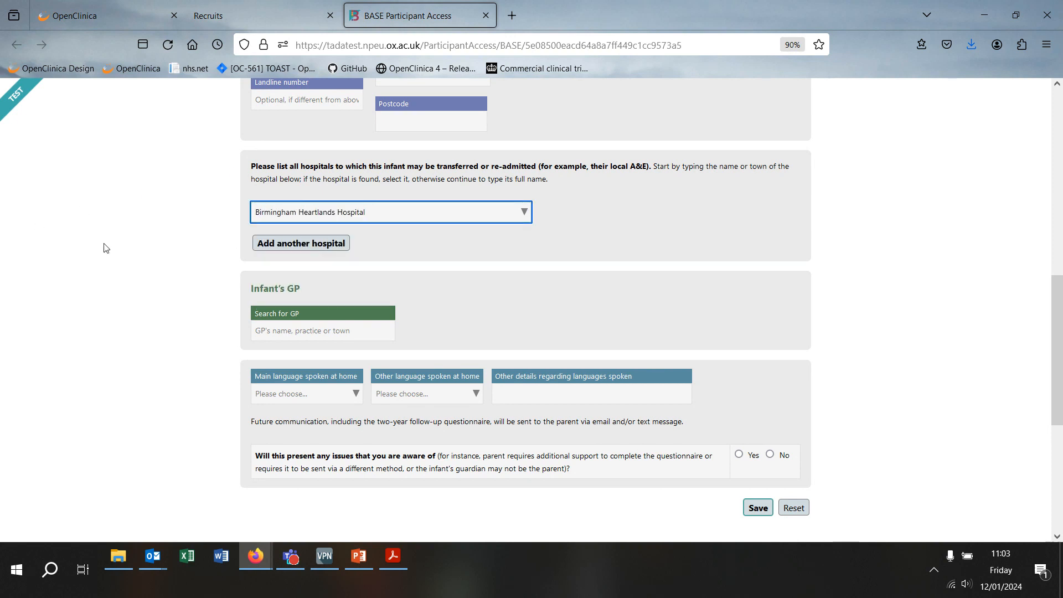
{"action": "left_click", "coordinate": [316, 336]}
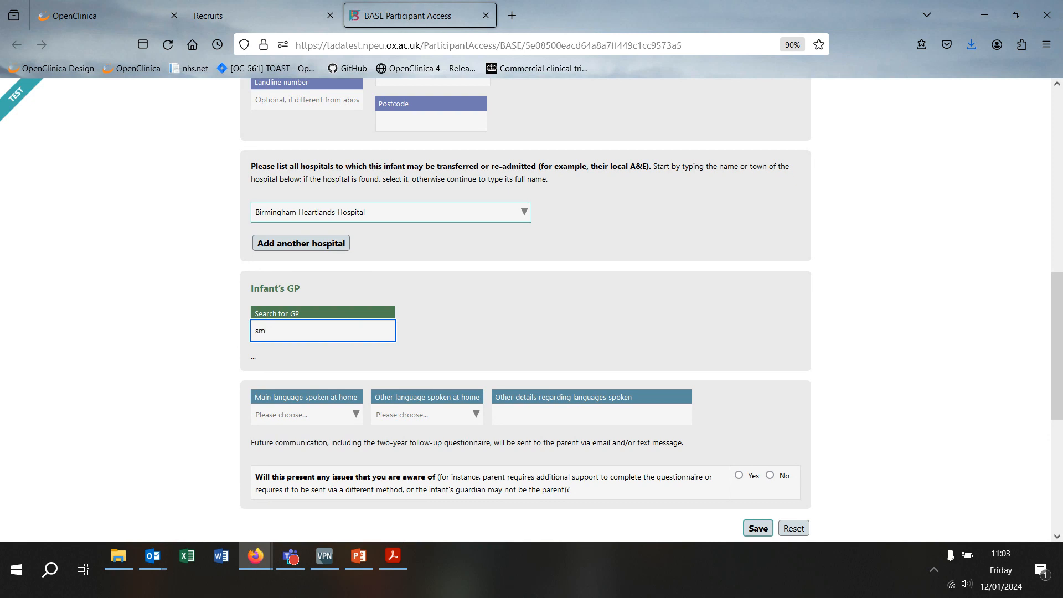
{"action": "type", "text": "ith"}
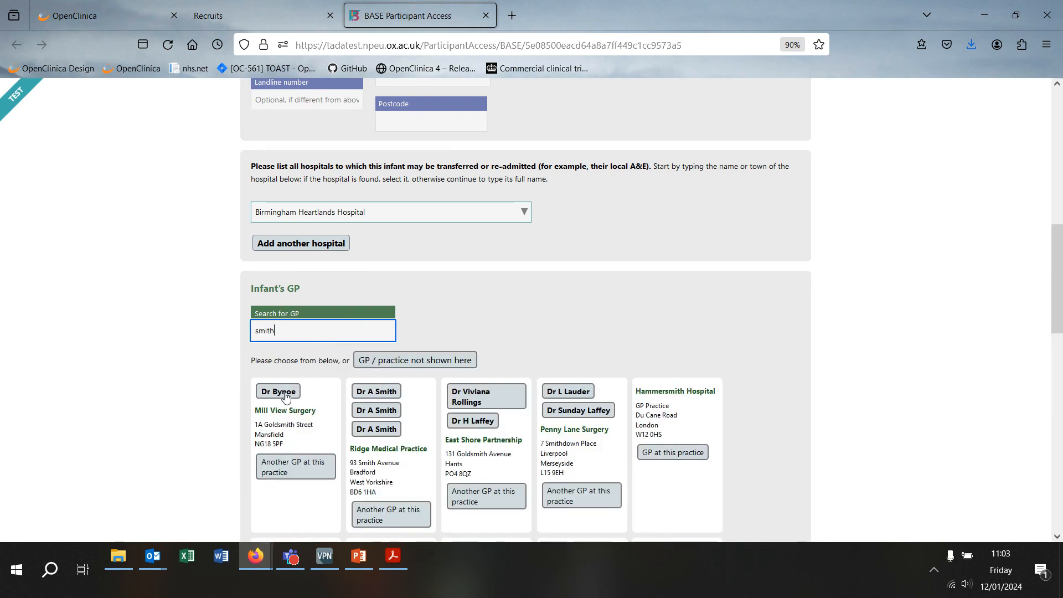
{"action": "left_click", "coordinate": [279, 394]}
Step: Answer Yes to the potential communication-issues question and review its detail options
{"action": "scroll", "coordinate": [138, 286], "scroll_direction": "down", "scroll_amount": 3}
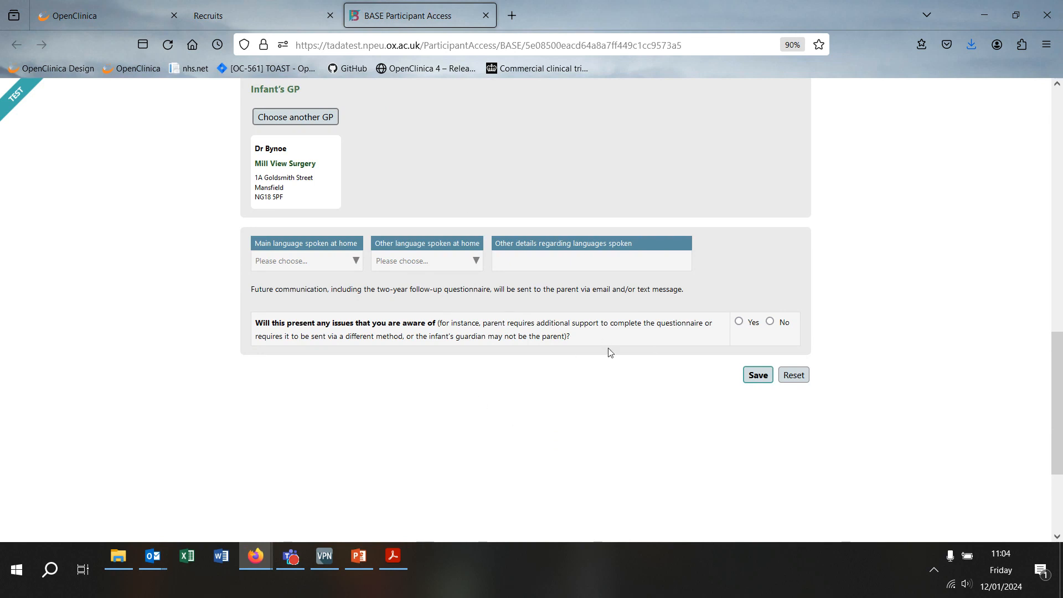
{"action": "left_click", "coordinate": [739, 323]}
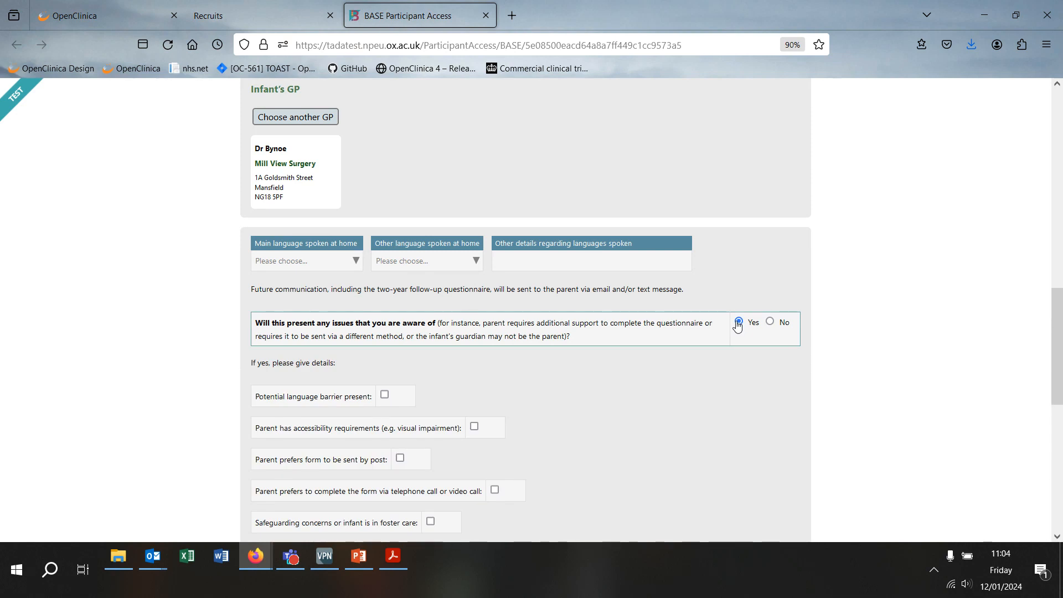
{"action": "scroll", "coordinate": [743, 326], "scroll_direction": "down", "scroll_amount": 2}
{"action": "scroll", "coordinate": [947, 296], "scroll_direction": "down", "scroll_amount": 1}
{"action": "scroll", "coordinate": [946, 296], "scroll_direction": "down", "scroll_amount": 1}
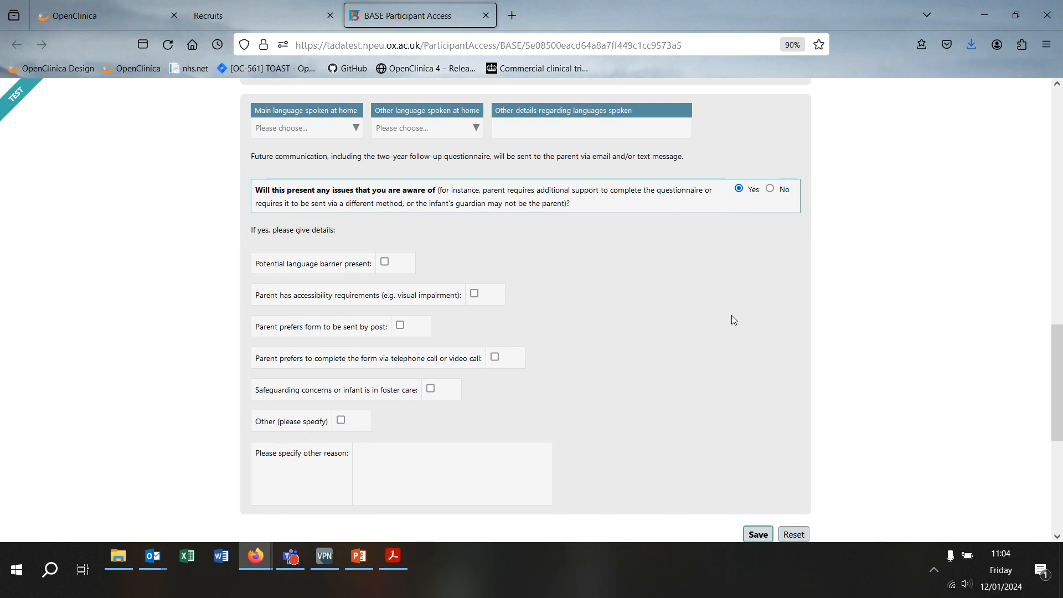
{"action": "scroll", "coordinate": [836, 284], "scroll_direction": "down", "scroll_amount": 3}
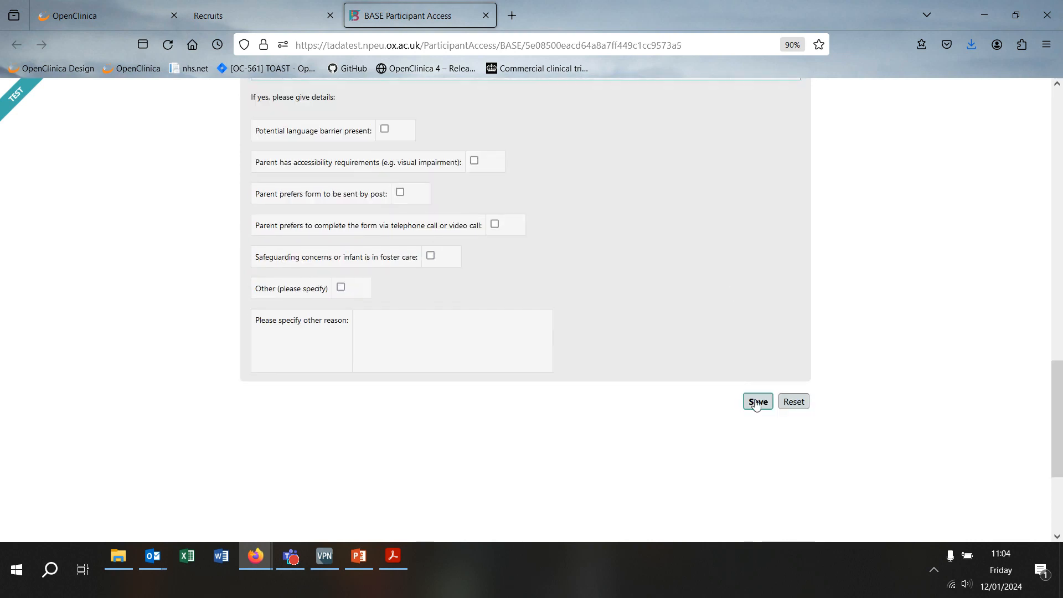
Step: Save study 11391's contact details with 'Save data despite warnings / missing details' ticked
{"action": "left_click", "coordinate": [757, 403]}
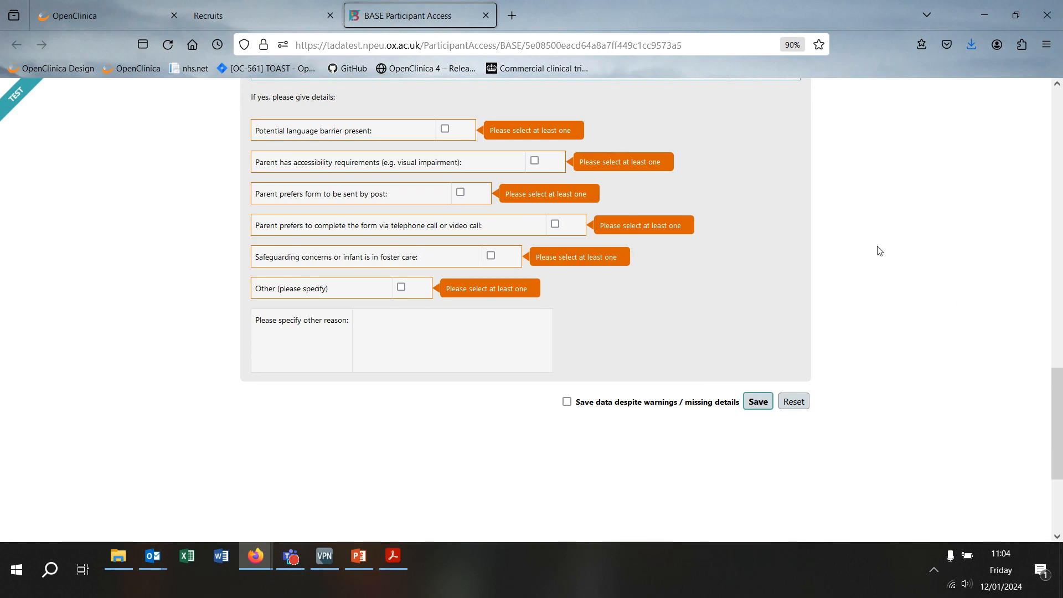
{"action": "scroll", "coordinate": [880, 251], "scroll_direction": "up", "scroll_amount": 5}
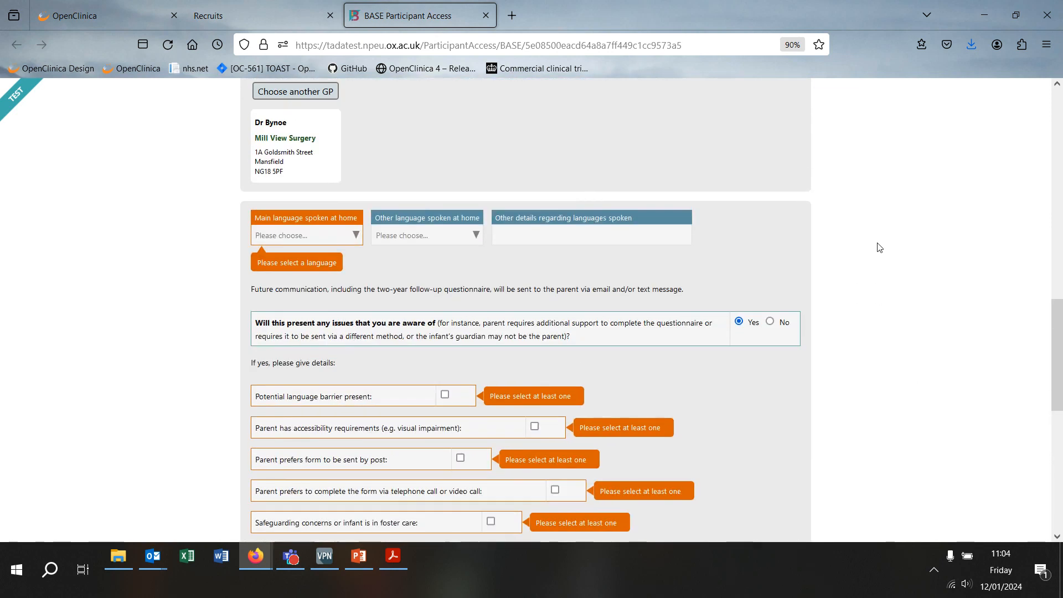
{"action": "scroll", "coordinate": [881, 251], "scroll_direction": "down", "scroll_amount": 5}
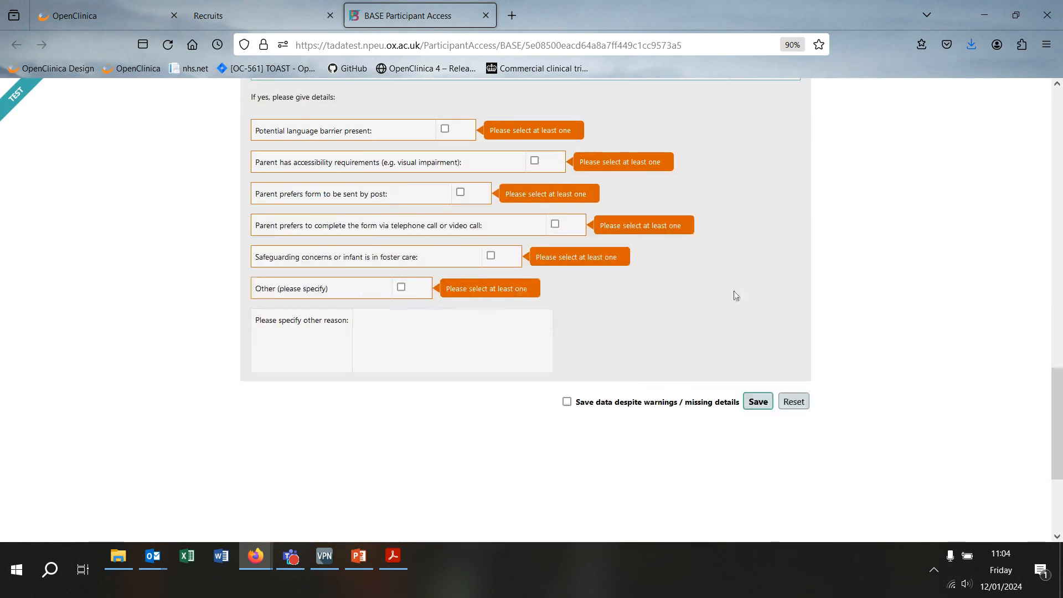
{"action": "left_click", "coordinate": [565, 403]}
{"action": "left_click", "coordinate": [757, 409]}
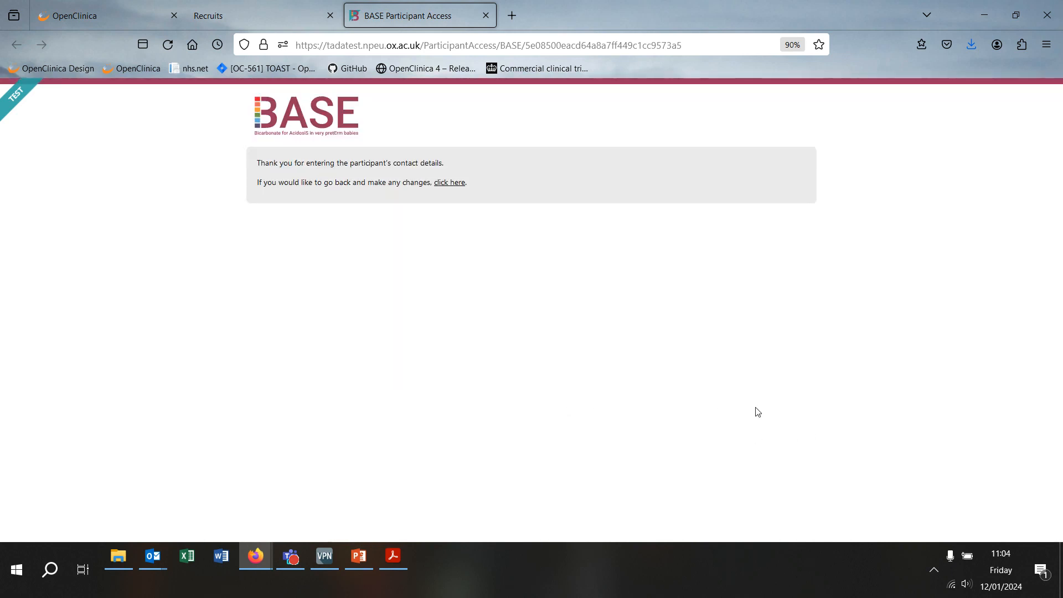
{"action": "scroll", "coordinate": [689, 279], "scroll_direction": "down", "scroll_amount": 3}
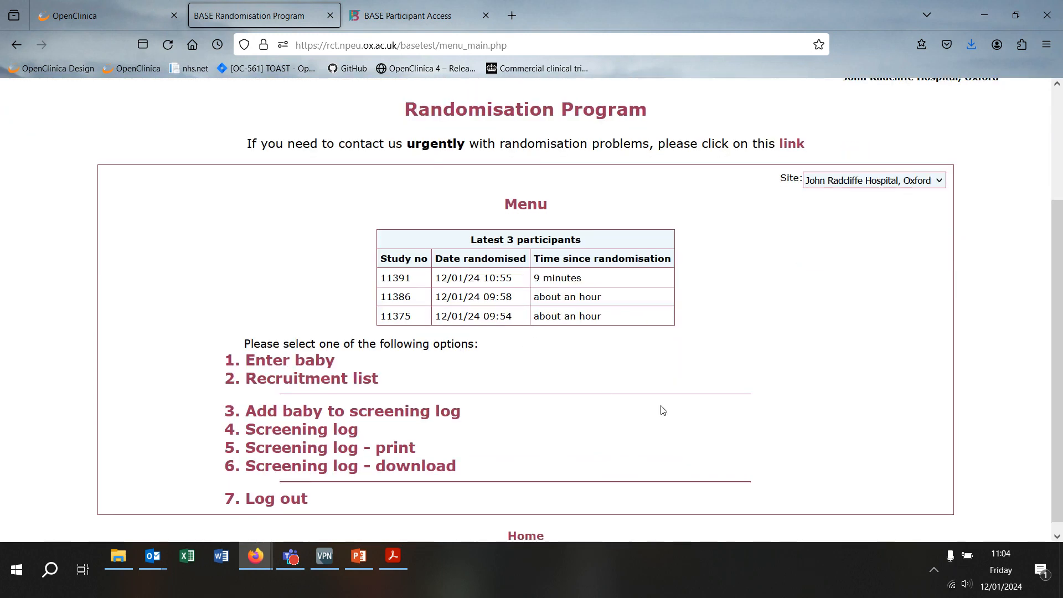
Step: Open '4. Screening log' from the Randomisation Program main menu
{"action": "scroll", "coordinate": [661, 410], "scroll_direction": "down", "scroll_amount": 1}
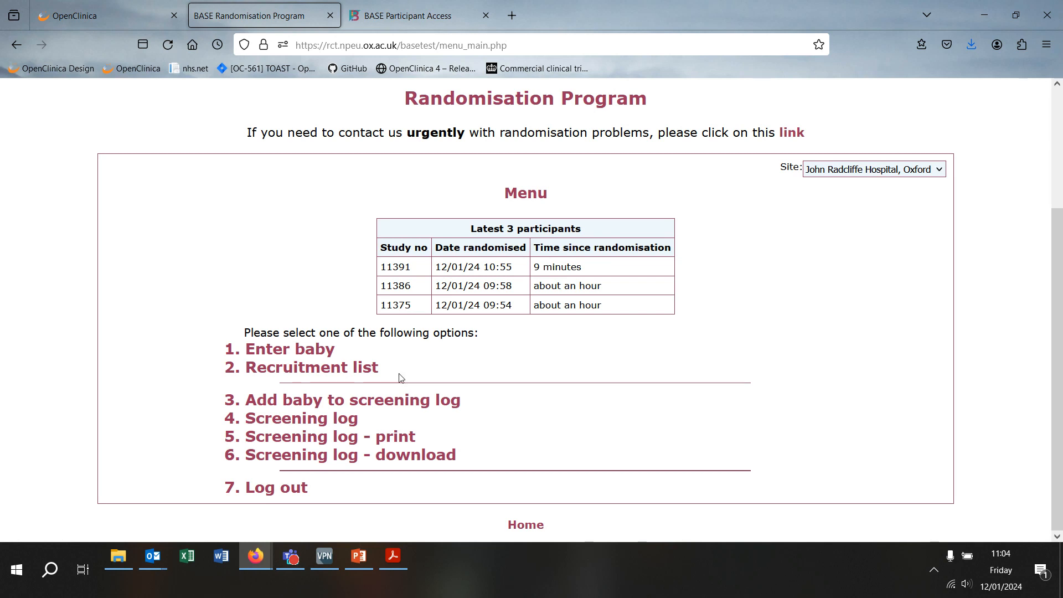
{"action": "left_click", "coordinate": [332, 419]}
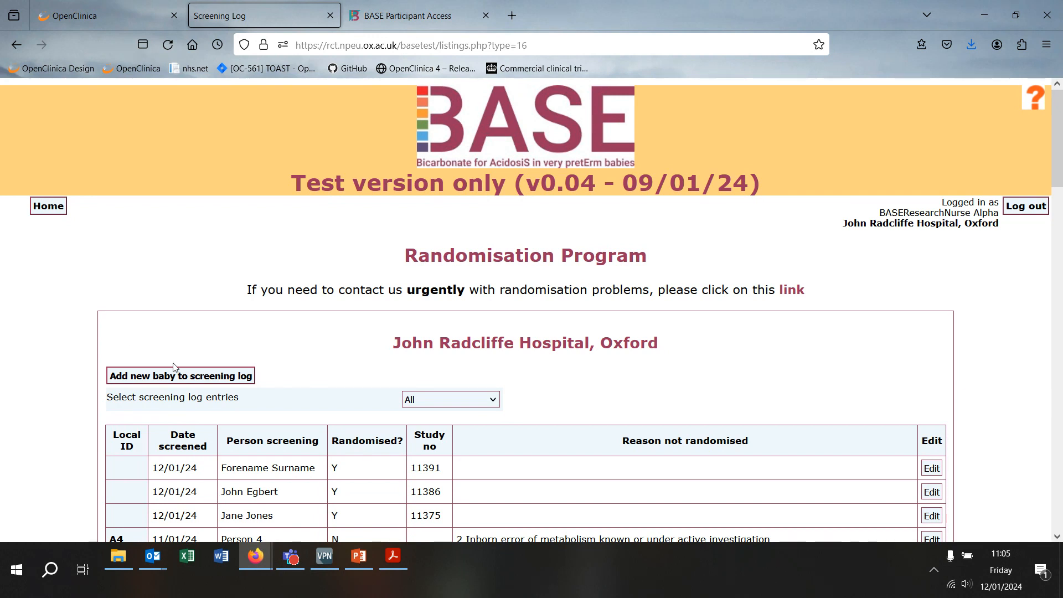
Step: Add screening entry A1, not randomised for reason 3: 'Staff had not received relevant training.'
{"action": "left_click", "coordinate": [193, 378]}
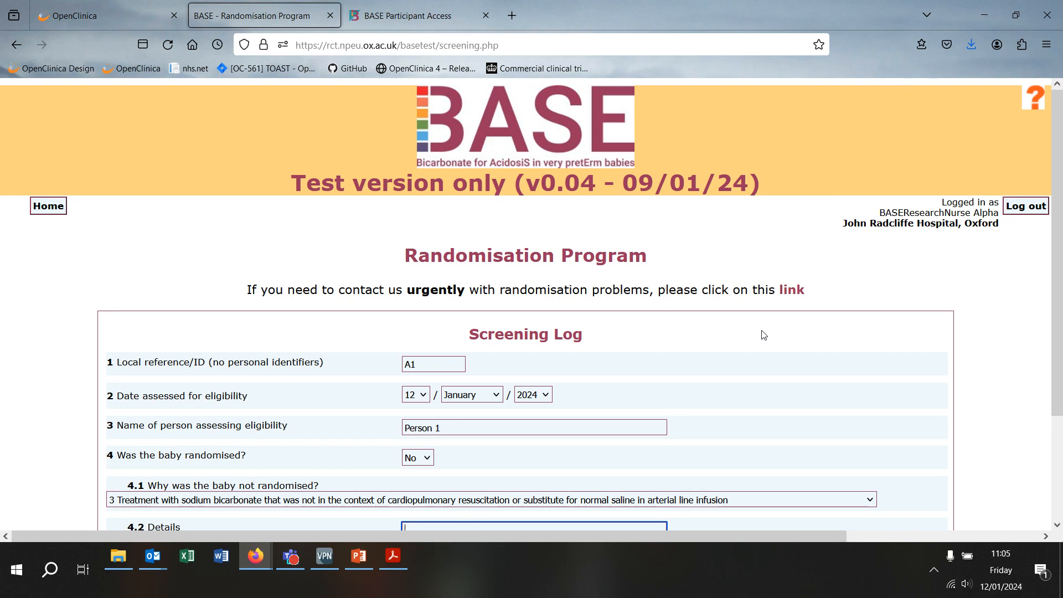
{"action": "scroll", "coordinate": [654, 391], "scroll_direction": "down", "scroll_amount": 2}
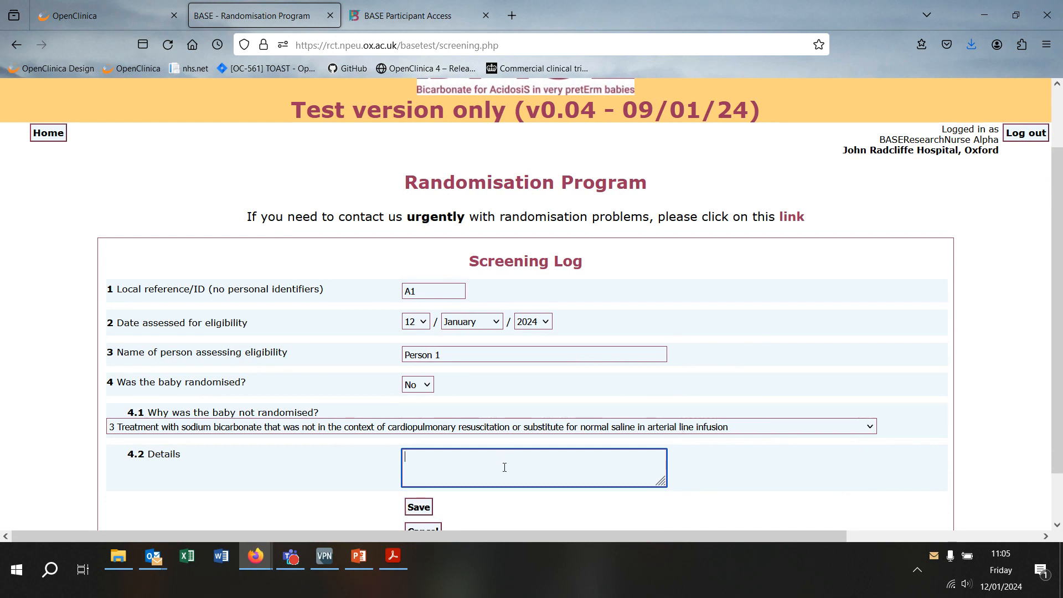
{"action": "type", "text": "taff had not received relevant training."}
{"action": "left_click", "coordinate": [412, 513]}
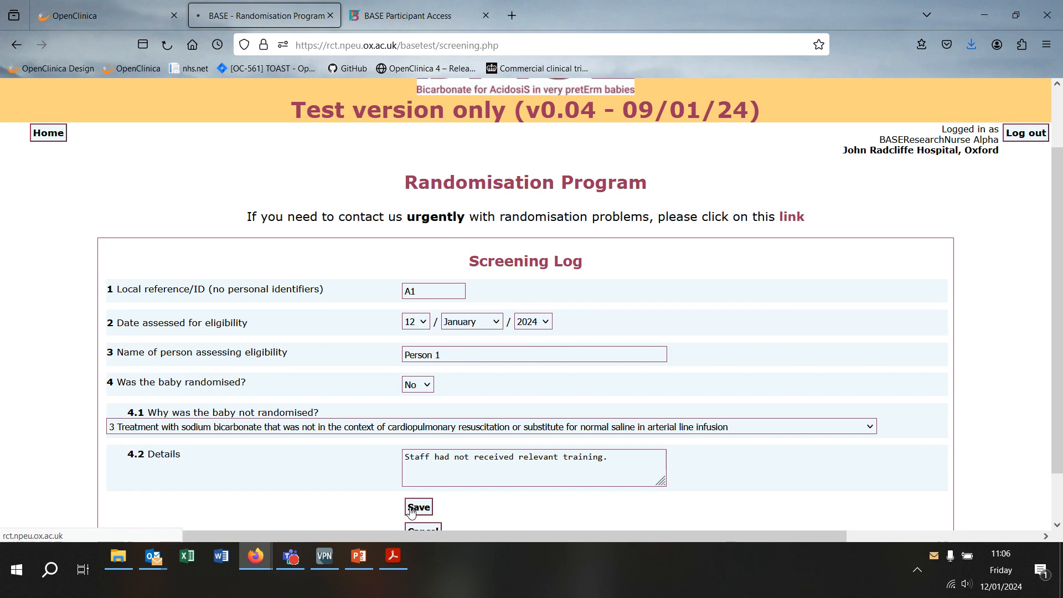